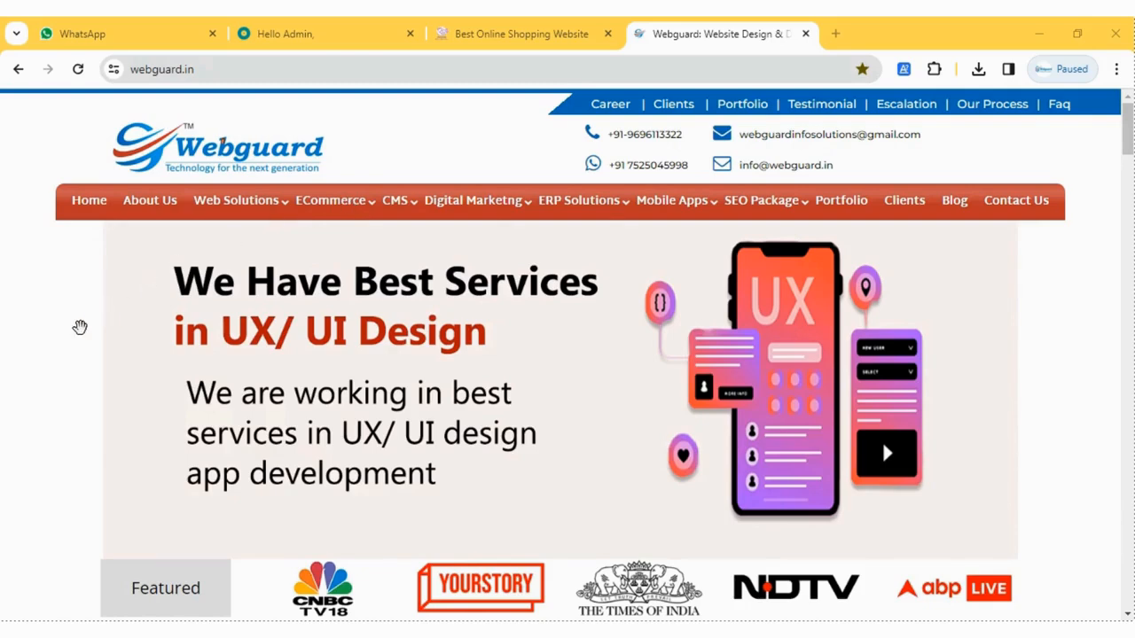
Step: Switch to the shop's admin panel and open the form for adding a sub category from the sub category list
click(335, 35)
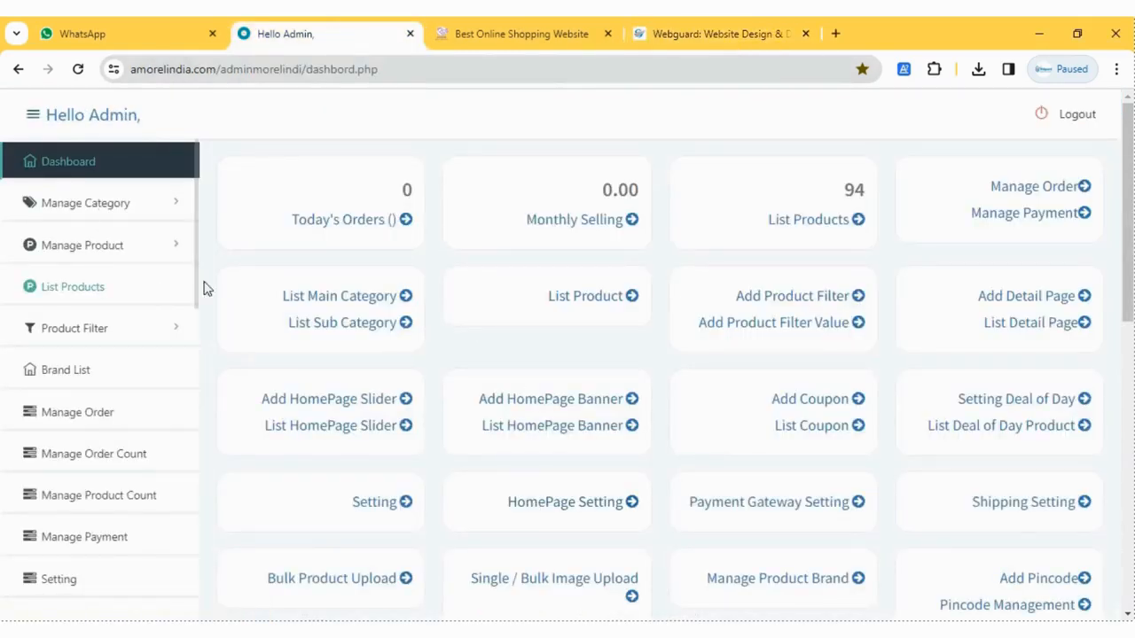
click(133, 156)
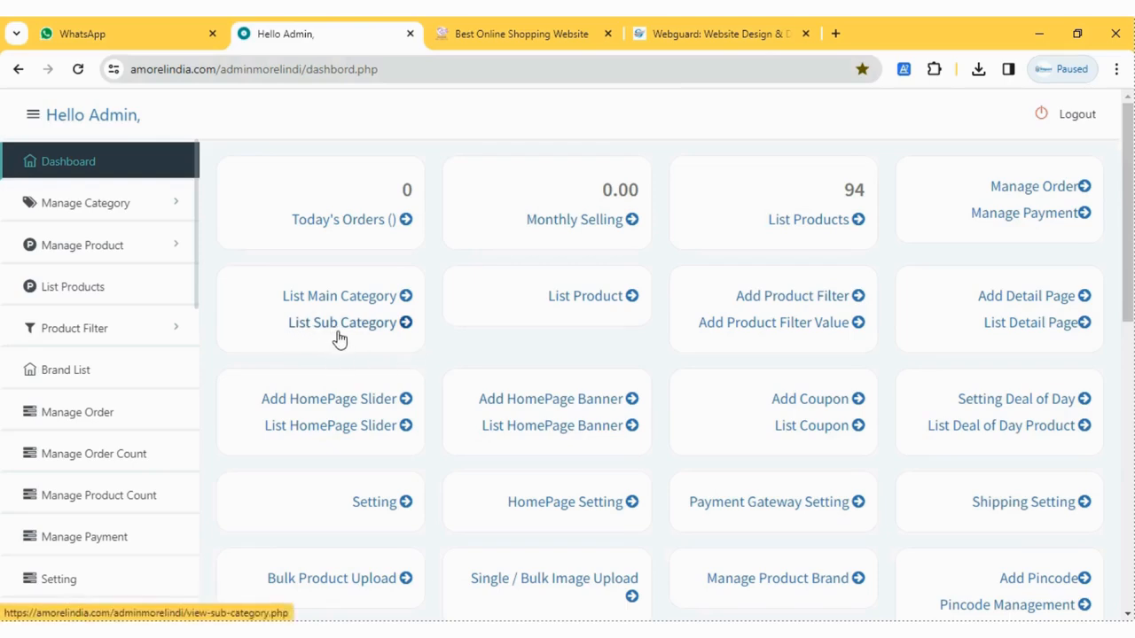
click(377, 334)
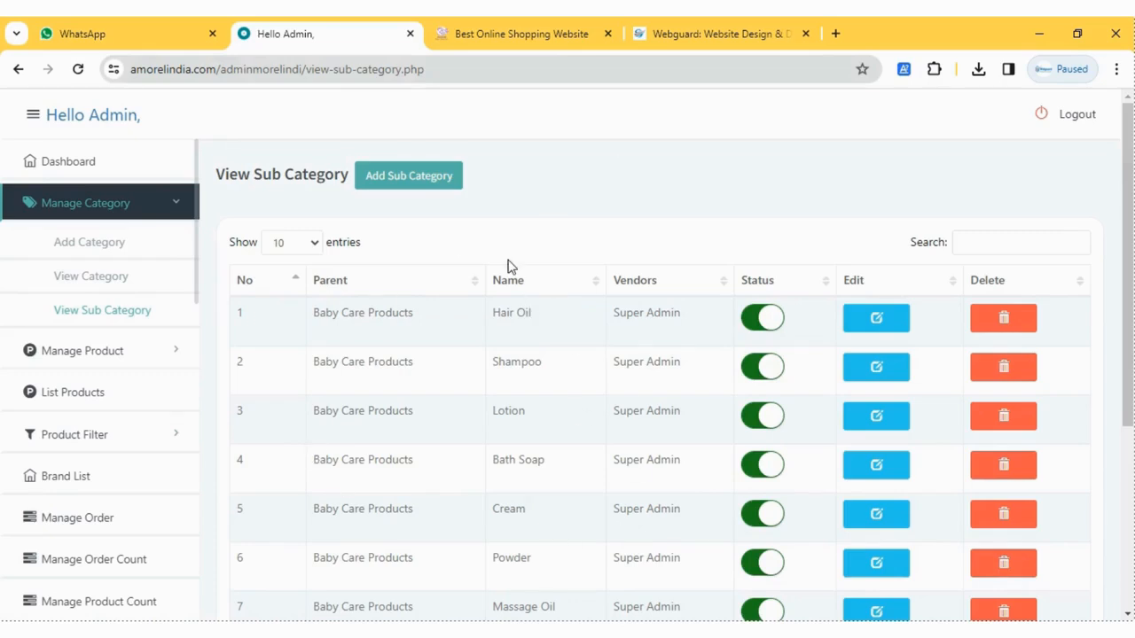
click(419, 182)
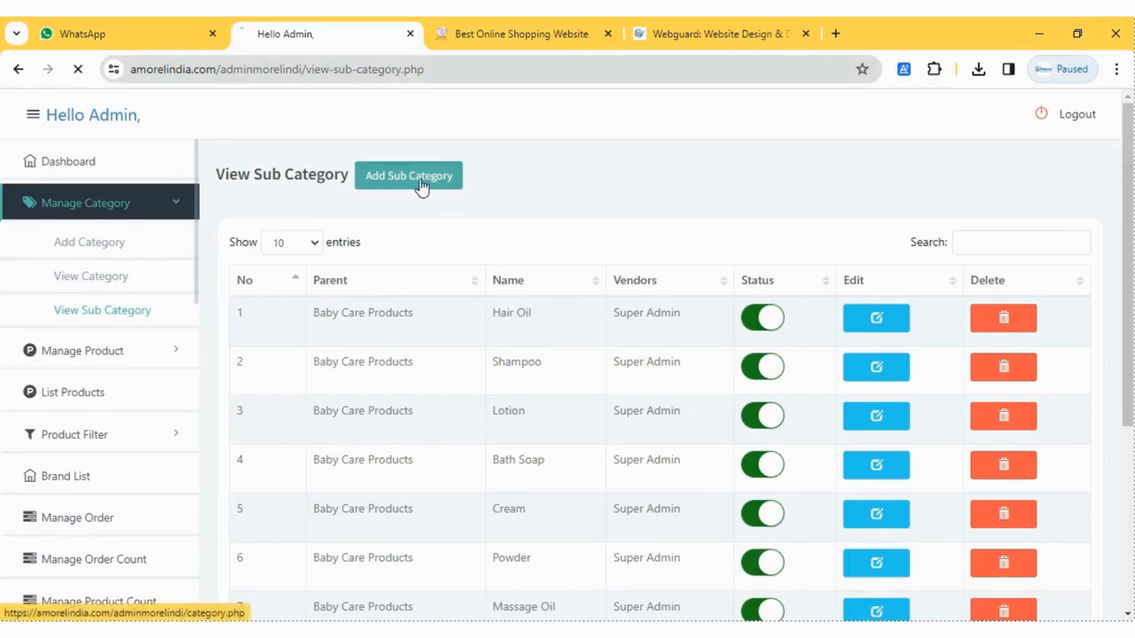
Step: Enter ABC as the name of the new category
click(498, 247)
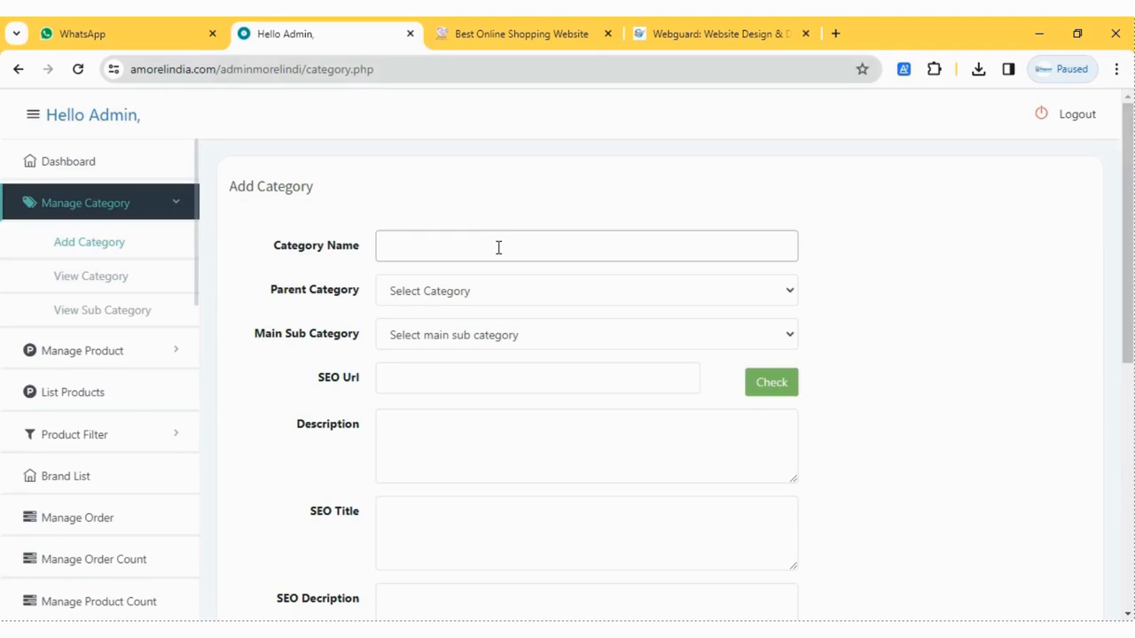
text(ABC)
click(567, 216)
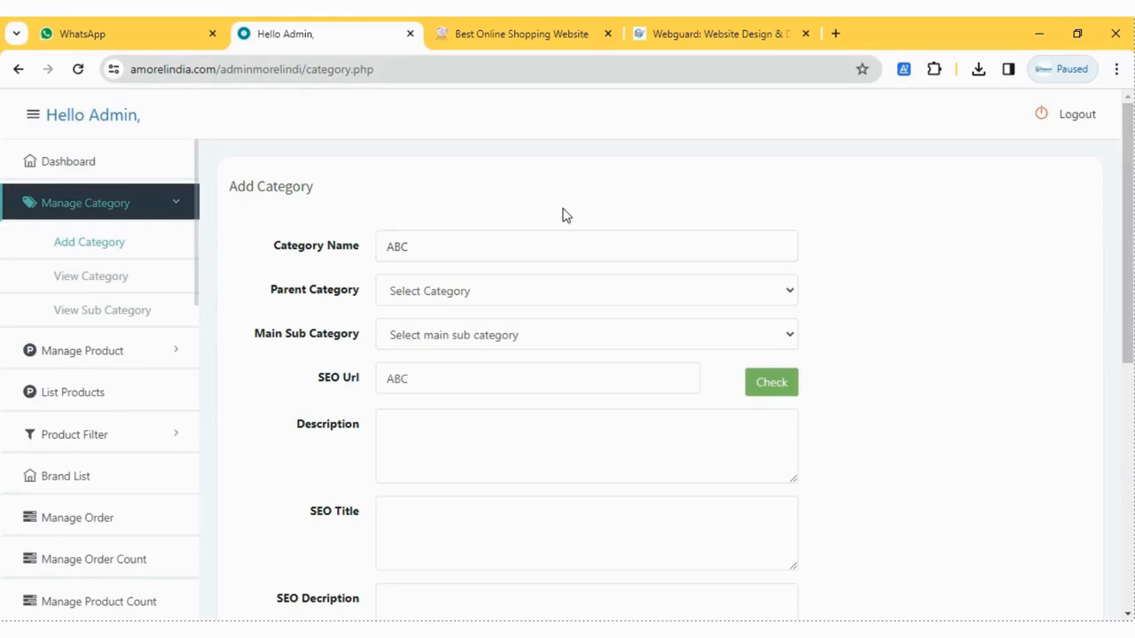
Step: Set the parent category to Baby Care Products and the main sub category to Shampoo
click(432, 302)
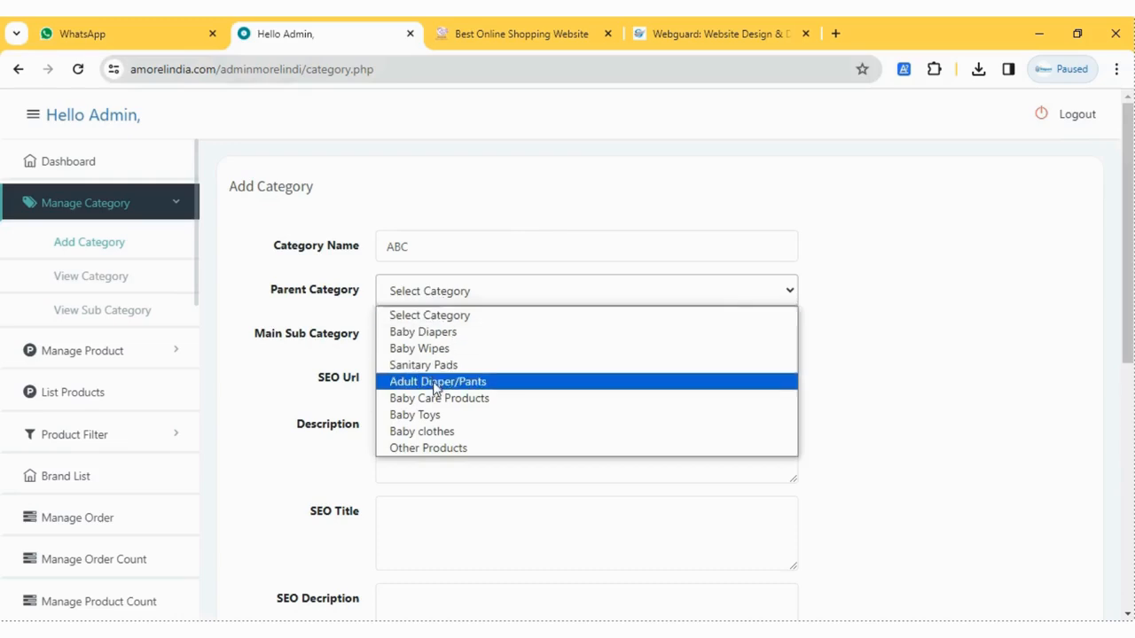
click(435, 401)
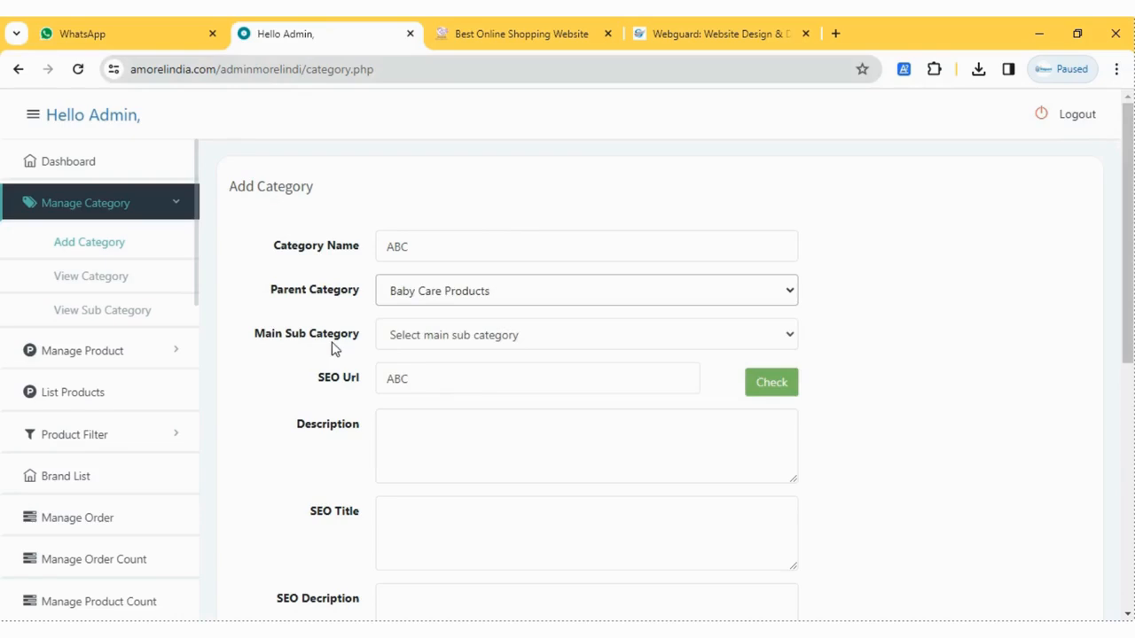
drag(408, 247, 357, 255)
click(448, 336)
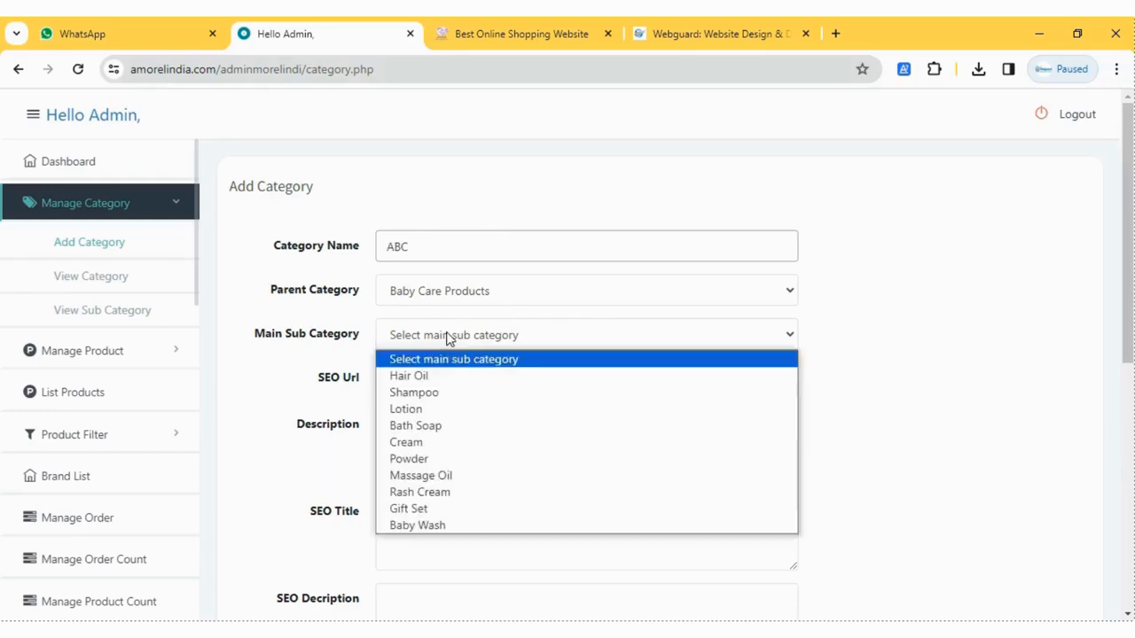
click(446, 392)
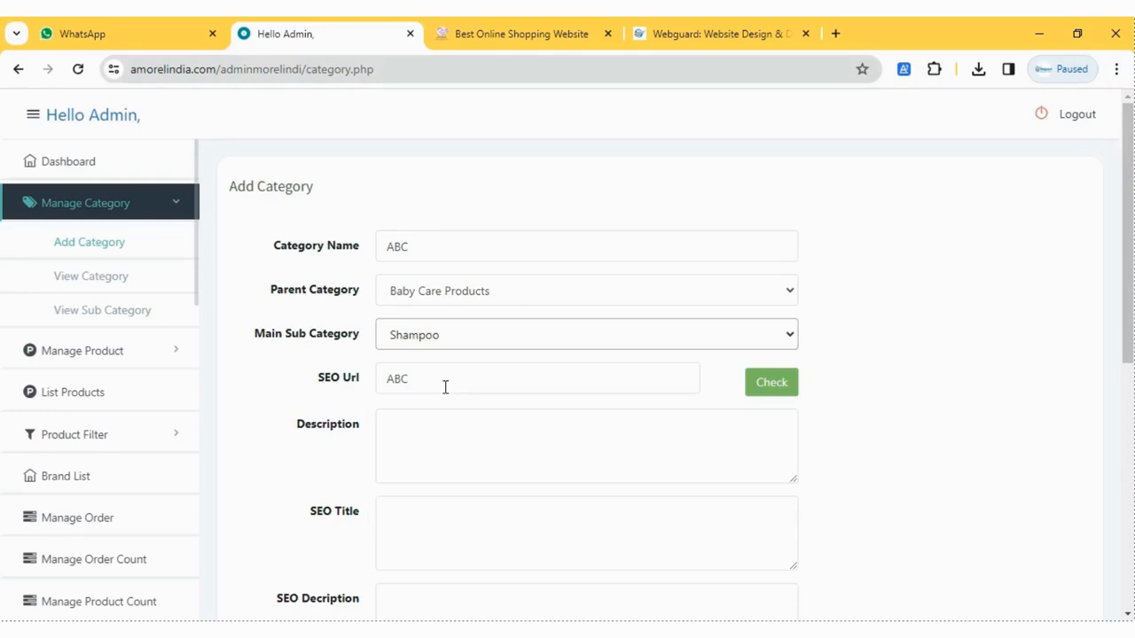
Step: Leave the description, remaining SEO, image, sorting and referral cashback fields empty, keep the status Active, and submit the category
scroll(765, 394, down, 1)
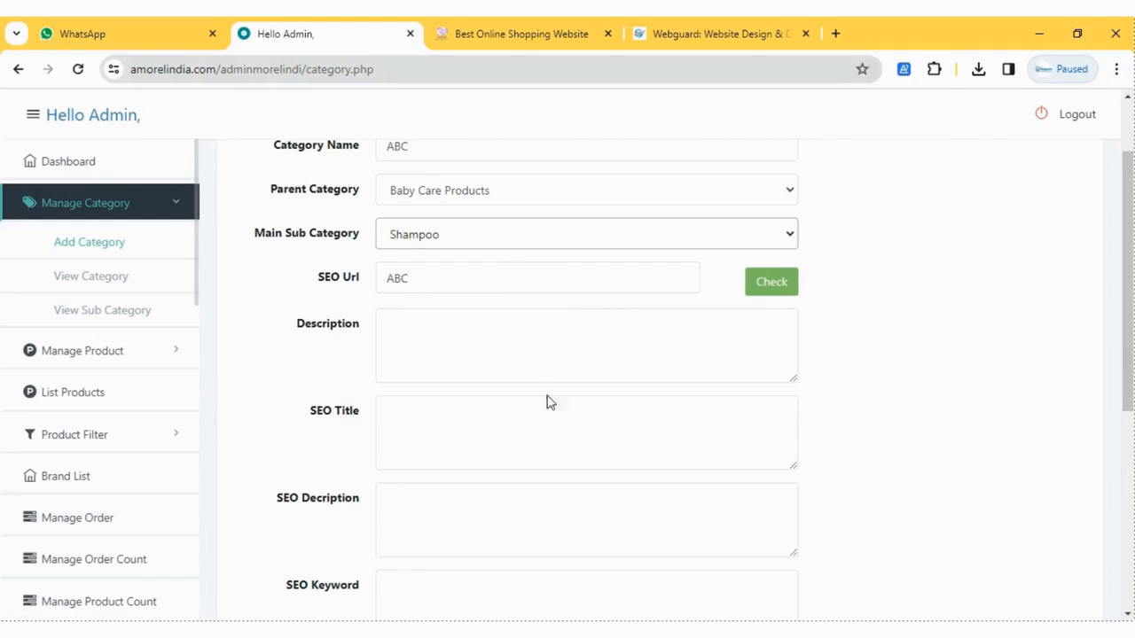
scroll(543, 430, down, 1)
scroll(543, 430, down, 1)
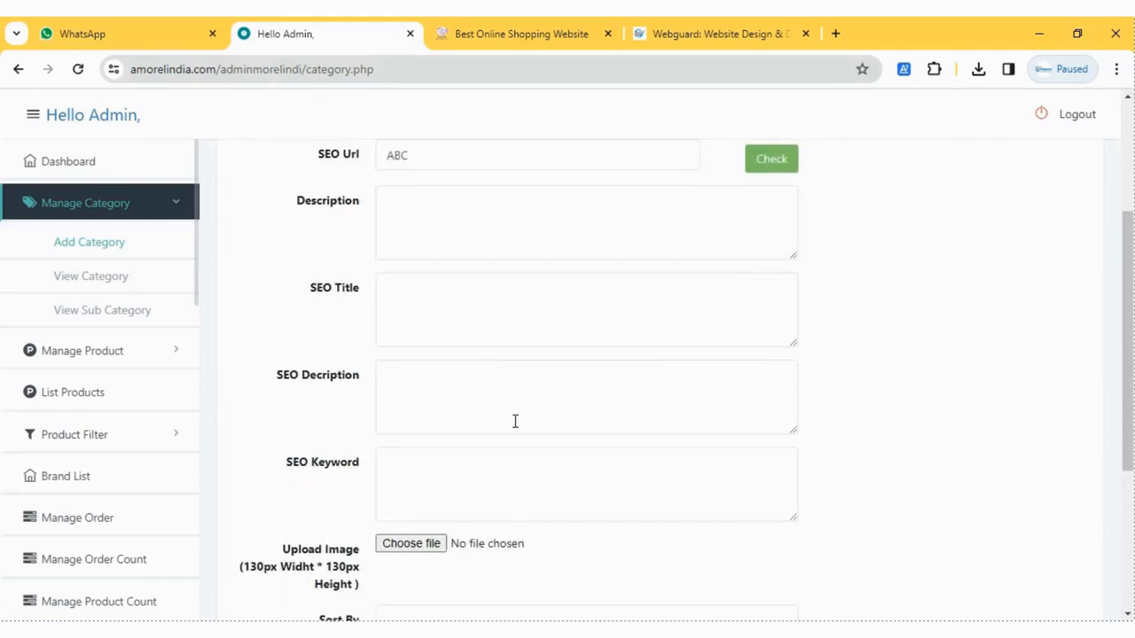
scroll(515, 421, down, 1)
click(484, 420)
scroll(485, 425, down, 1)
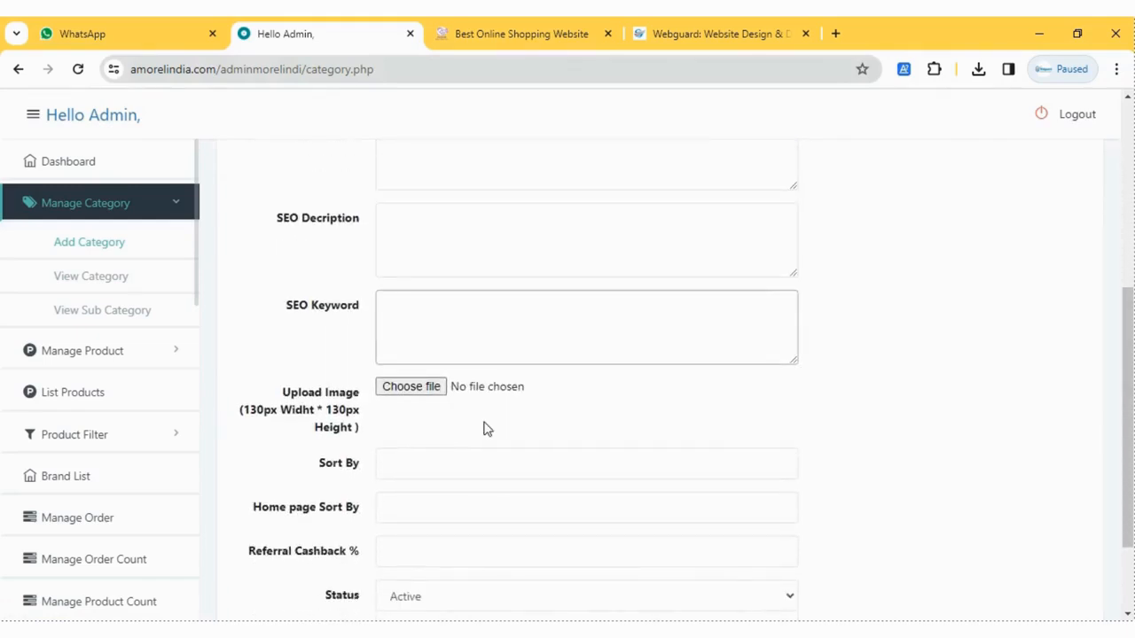
click(511, 432)
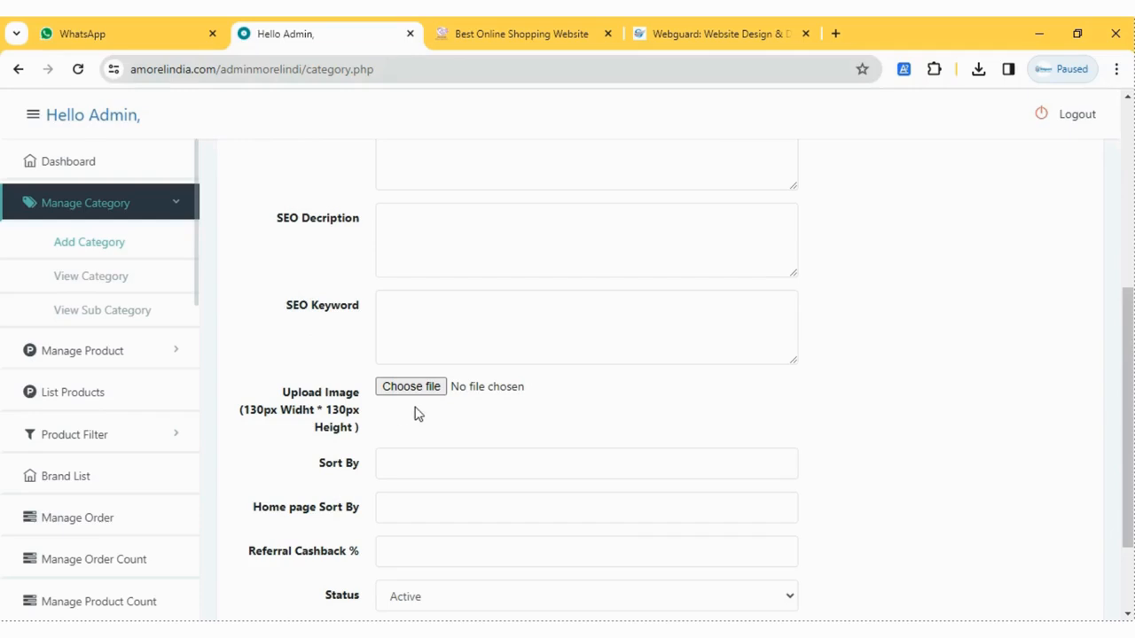
scroll(567, 391, down, 2)
click(457, 351)
click(461, 381)
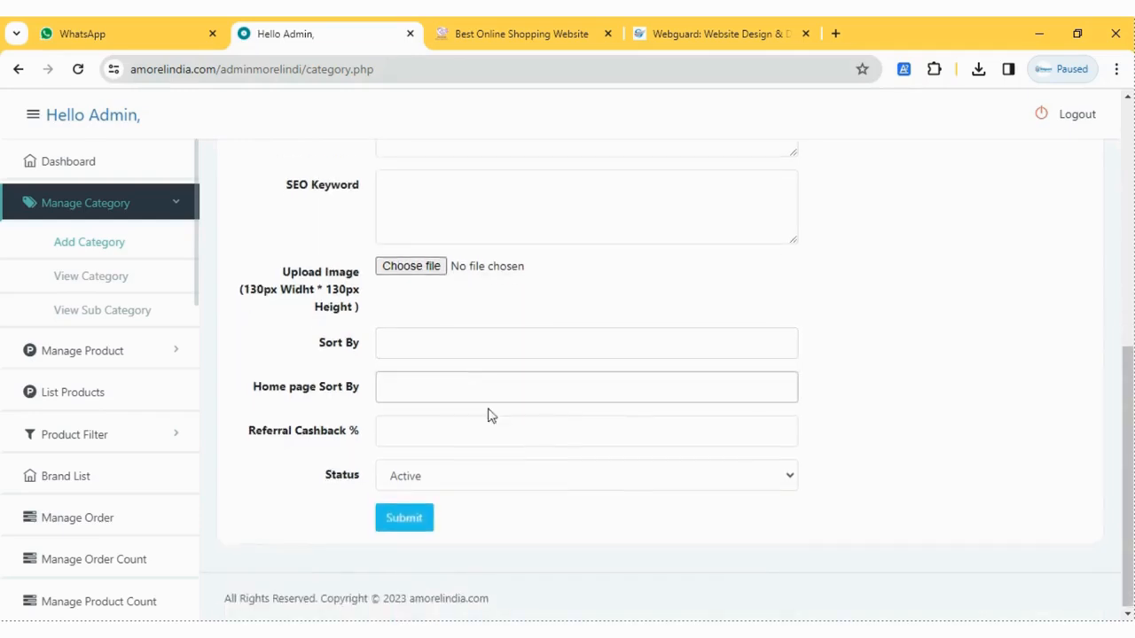
click(457, 440)
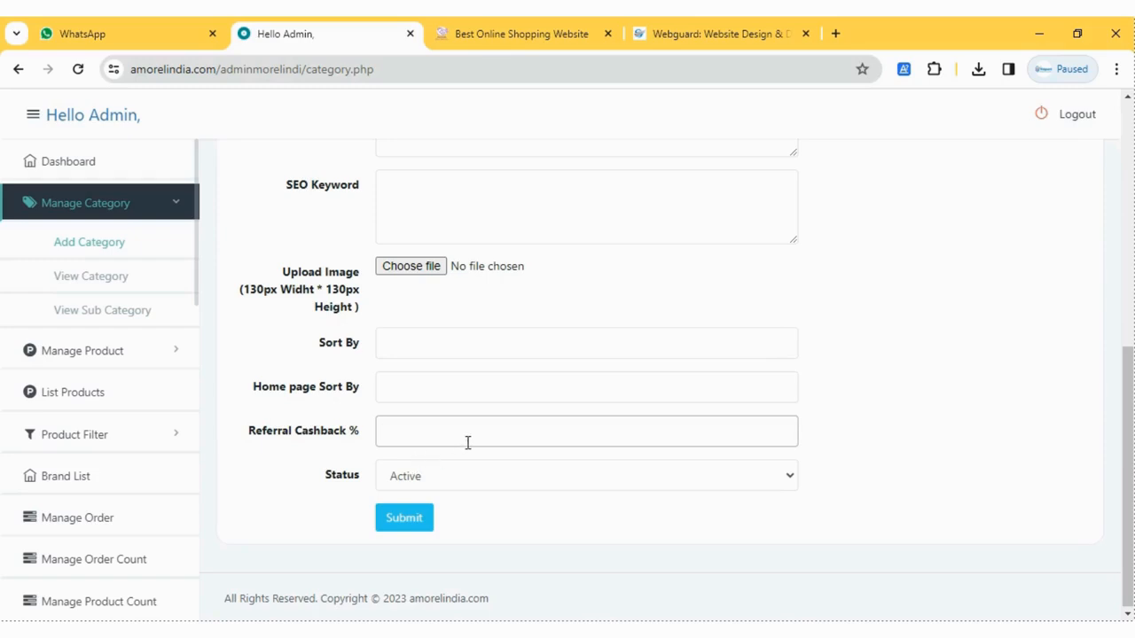
click(417, 524)
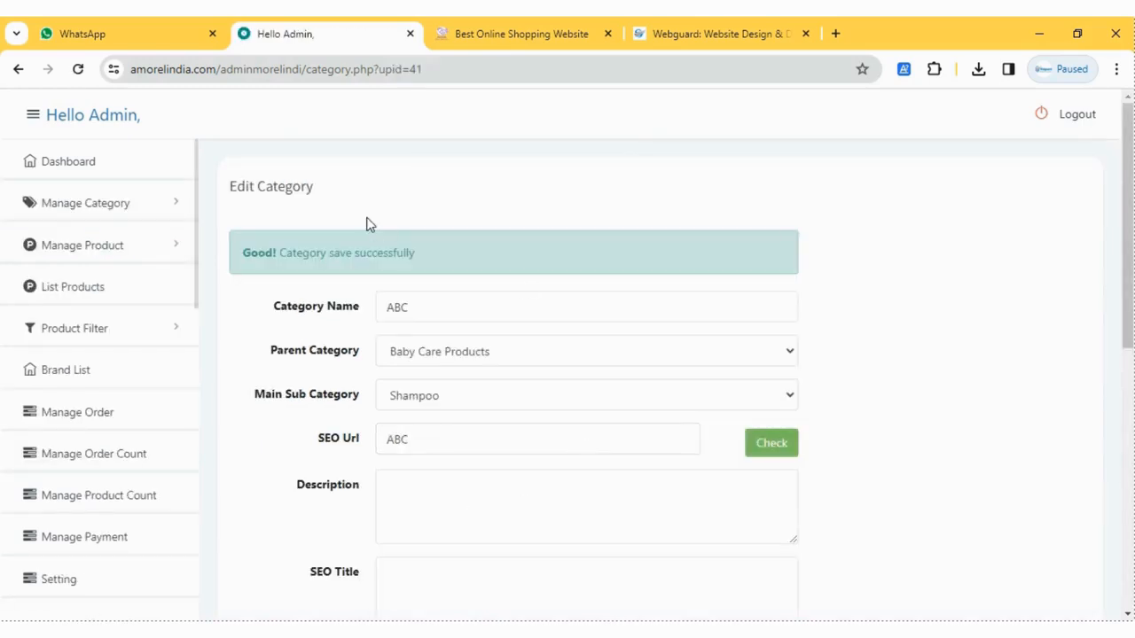
Step: Switch to the Amorel storefront, reload its home page, and examine the sub categories listed under Baby Care Products
click(497, 36)
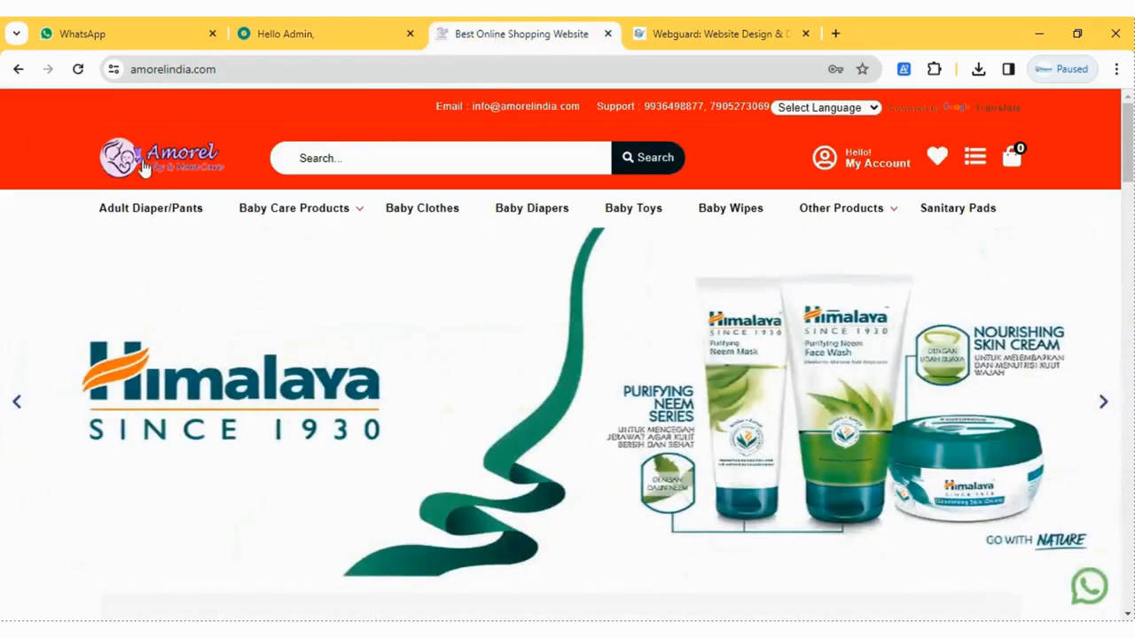
click(152, 172)
scroll(489, 252, down, 1)
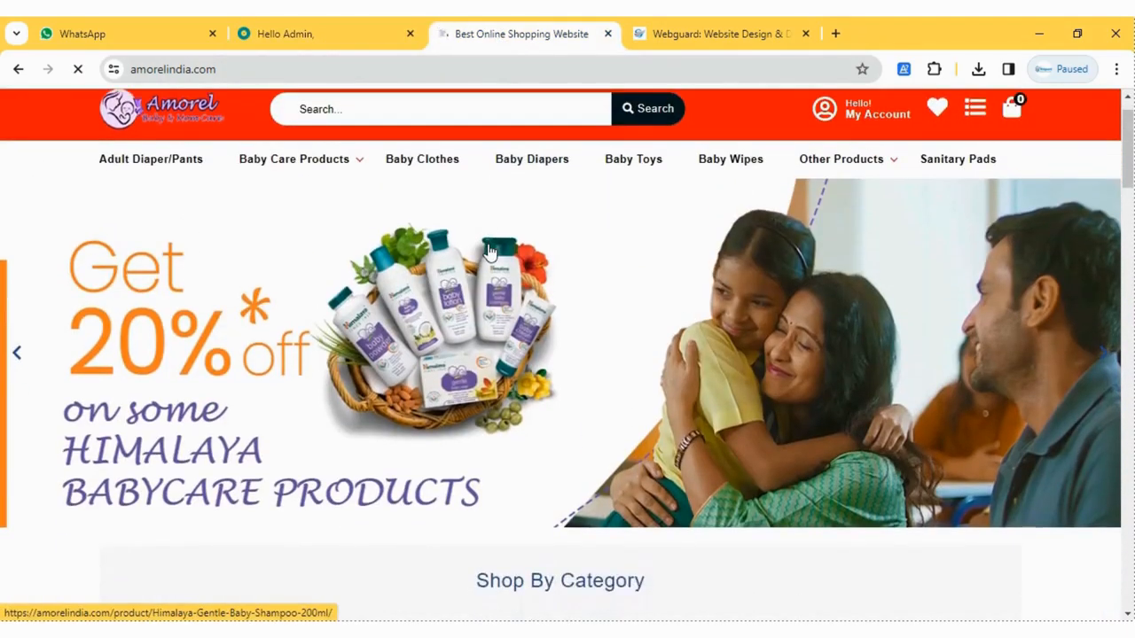
mouse_move(349, 181)
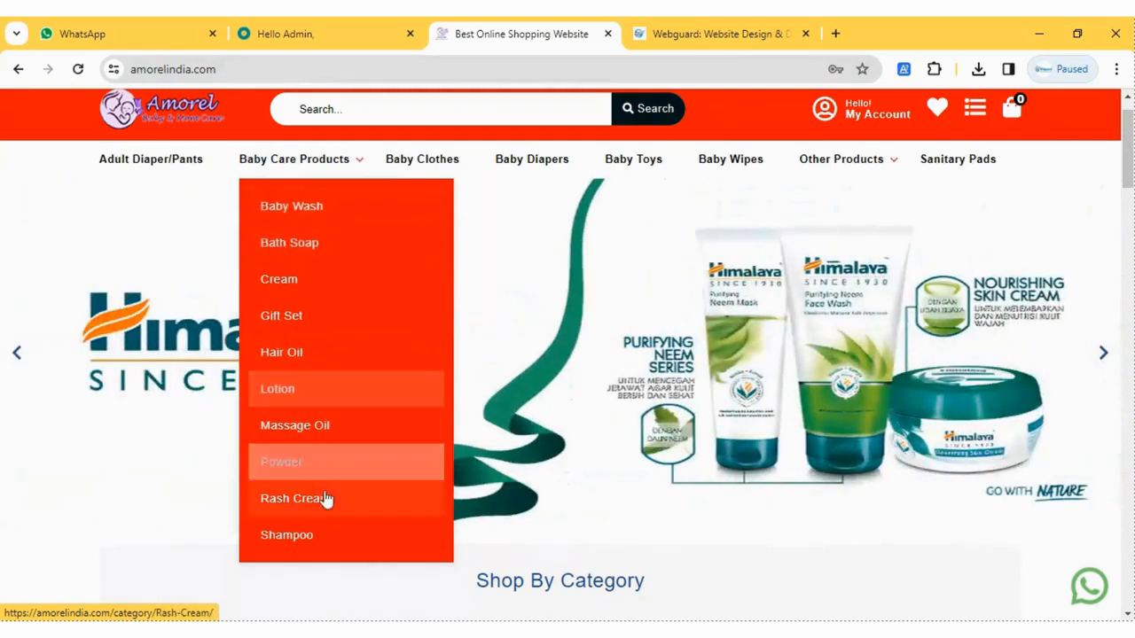
mouse_move(328, 545)
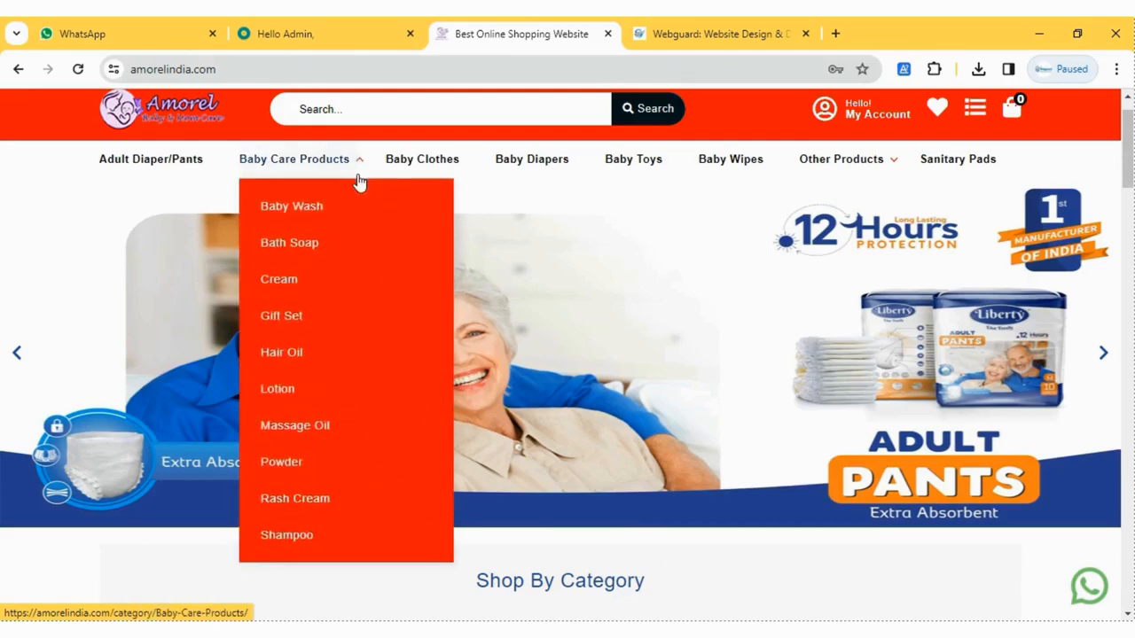
Step: Return to the admin panel and open the form for adding a coupon from the dashboard
click(355, 27)
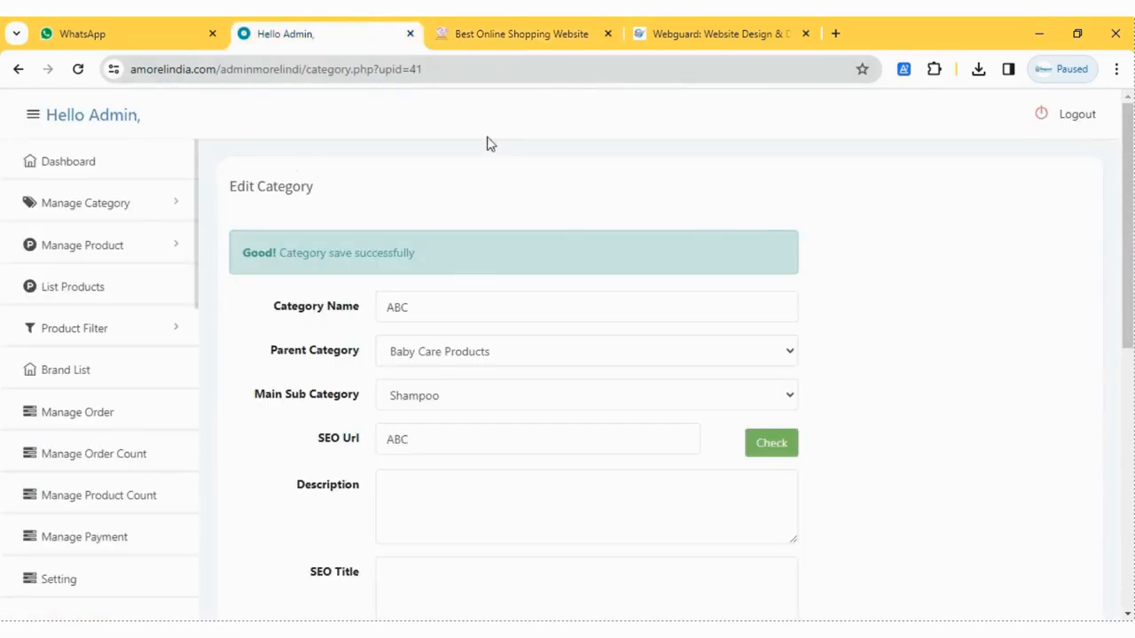
click(120, 164)
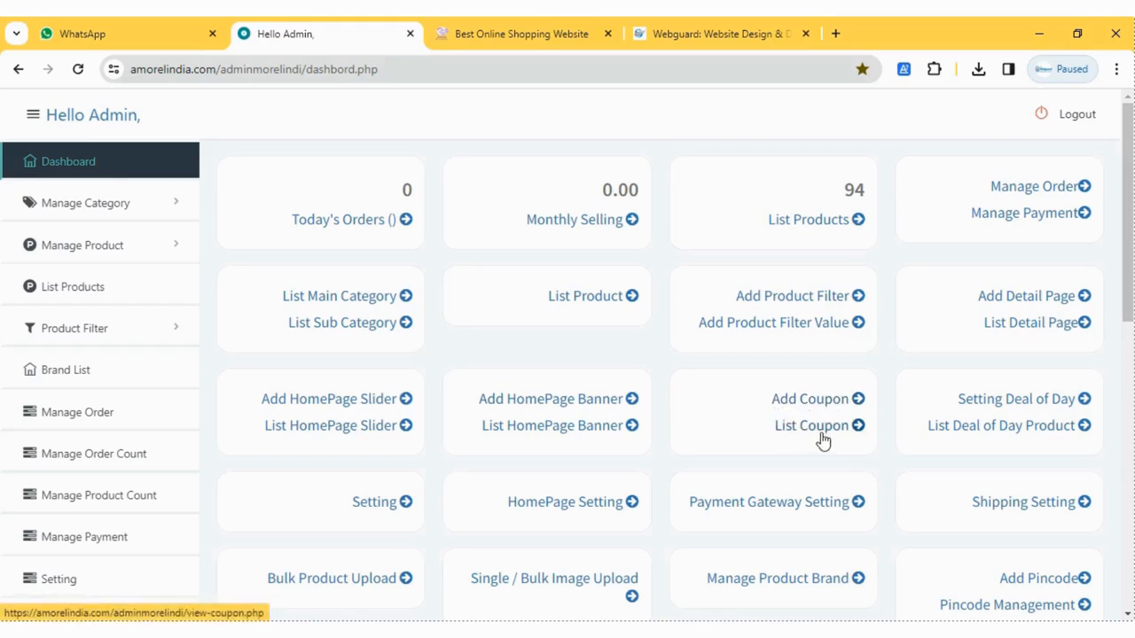
click(811, 401)
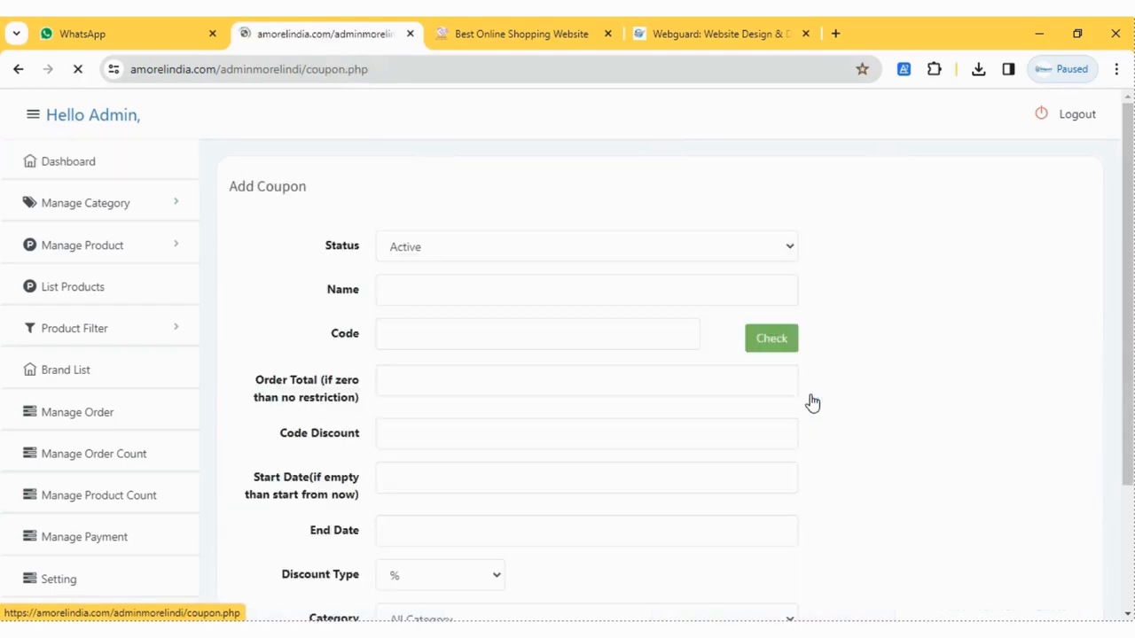
Step: Enter ABC10 as the coupon name
click(458, 285)
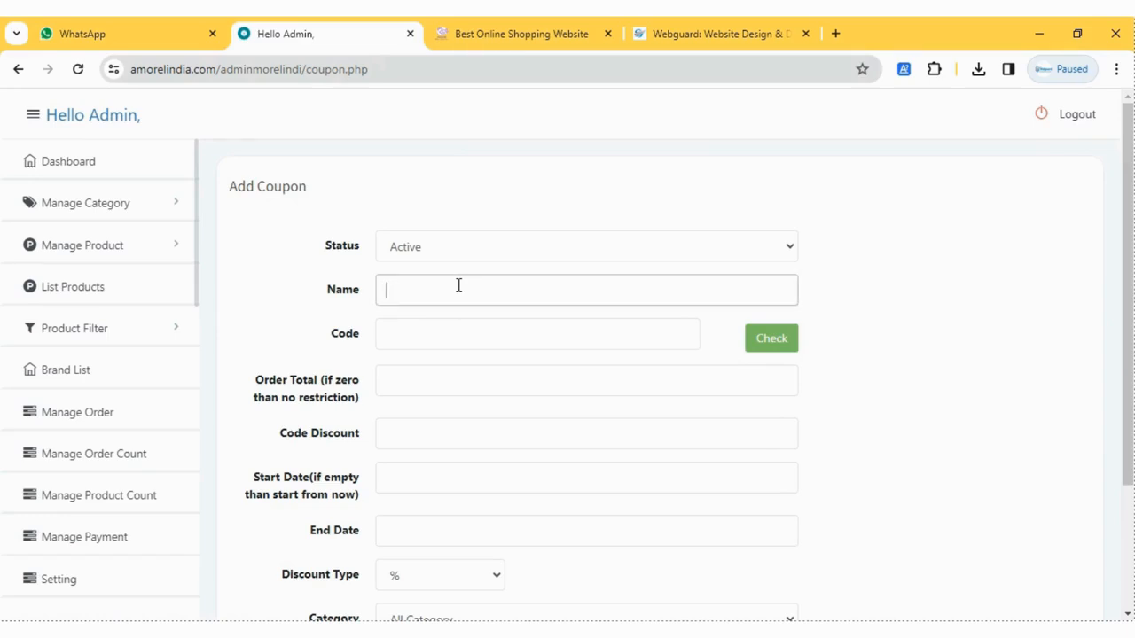
text(ABC12)
key(BackSpace)
text(0)
Step: Copy the coupon name ABC10 into the coupon code field
click(464, 328)
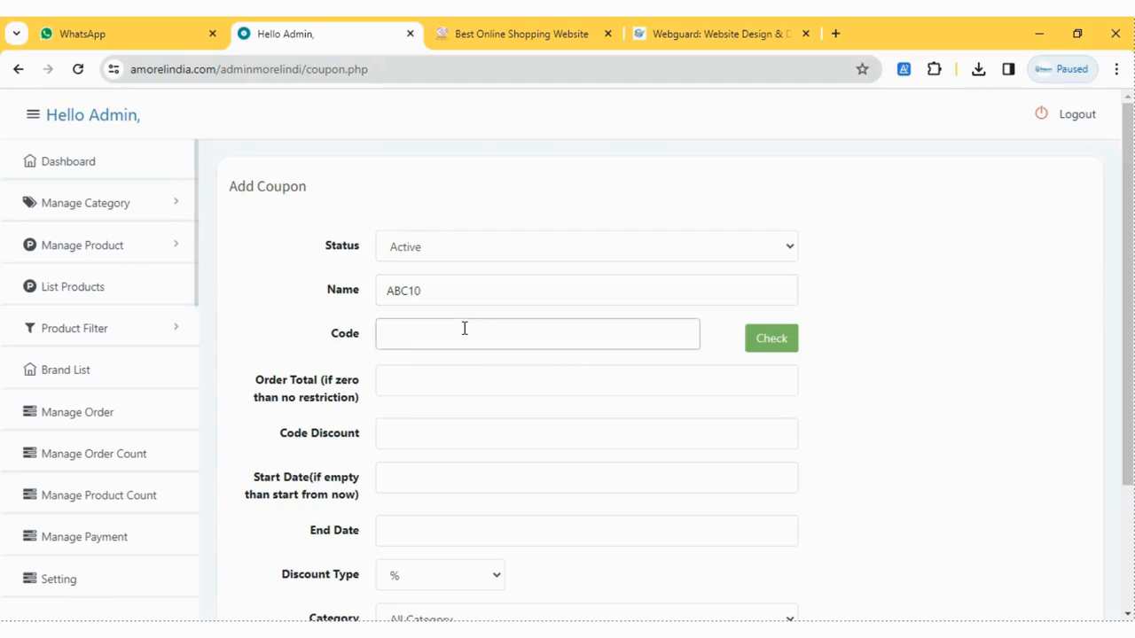
drag(453, 289, 303, 312)
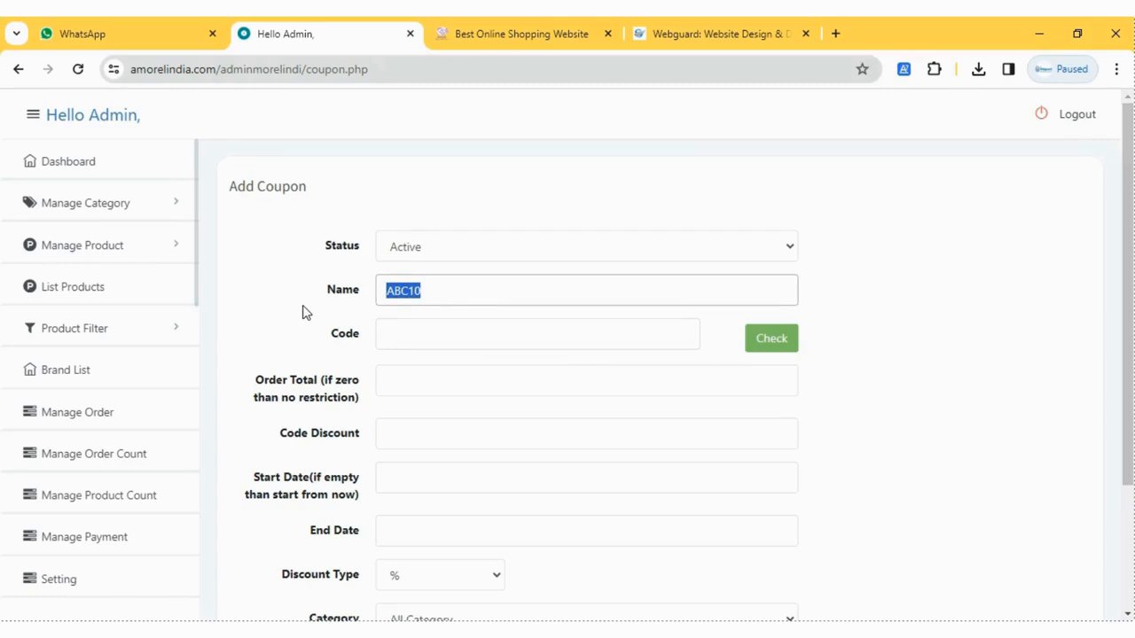
key(ctrl+c)
click(435, 340)
key(ctrl+v)
Step: Set the coupon's required order total to 200 and its code discount to 10
click(440, 384)
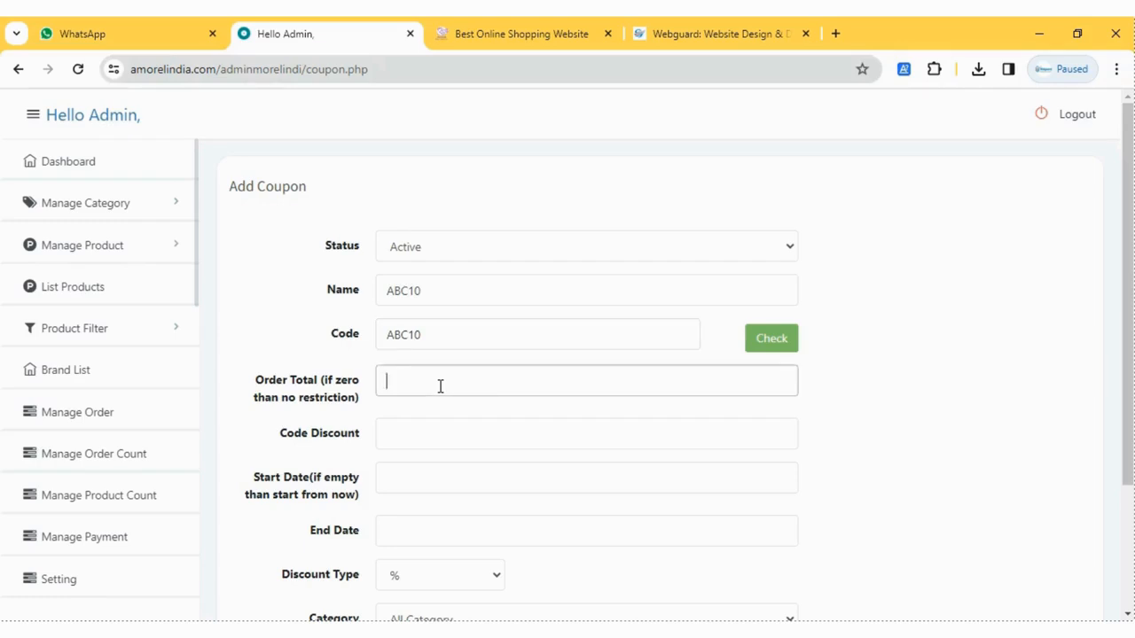
text(200)
click(485, 437)
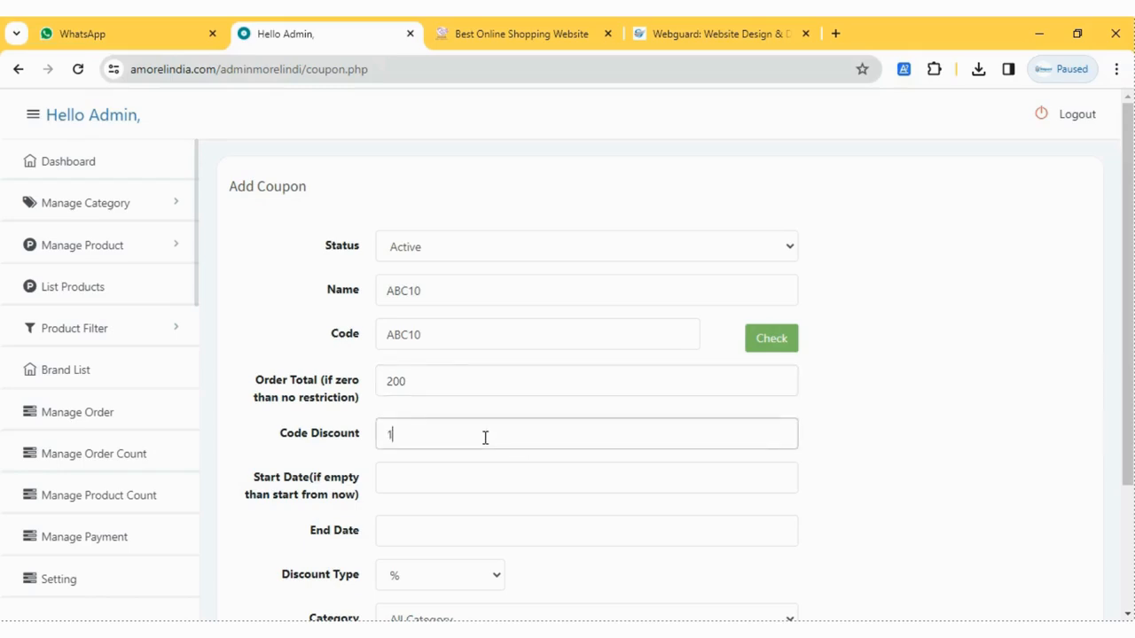
Step: Set the coupon's start date to 2023-12-09 and its end date to 2023-12-12
scroll(523, 445, down, 1)
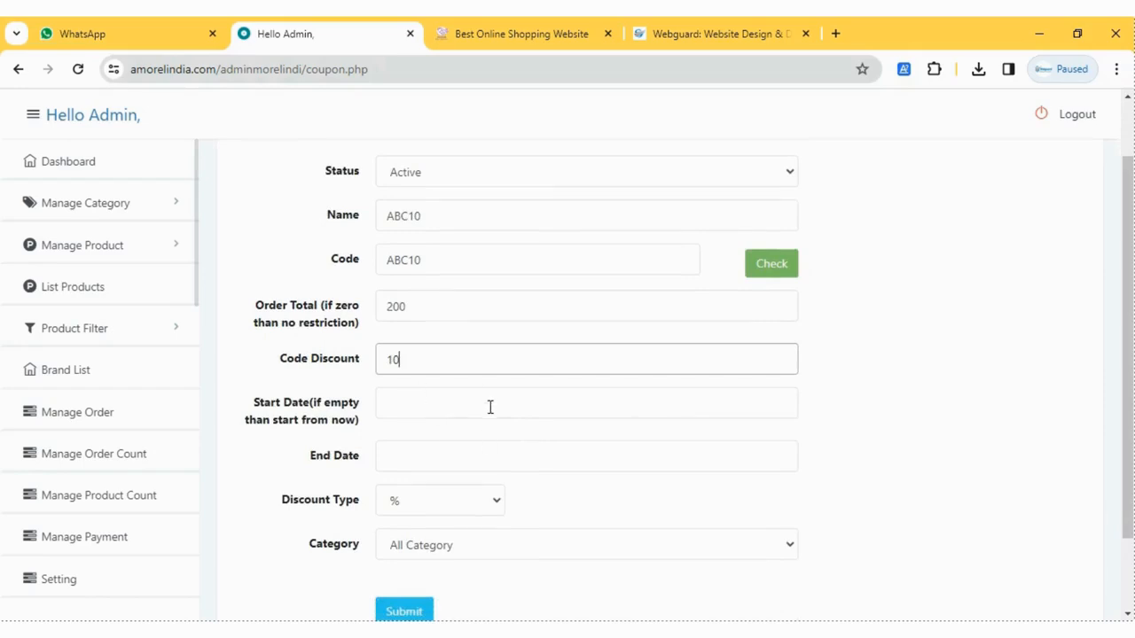
click(490, 406)
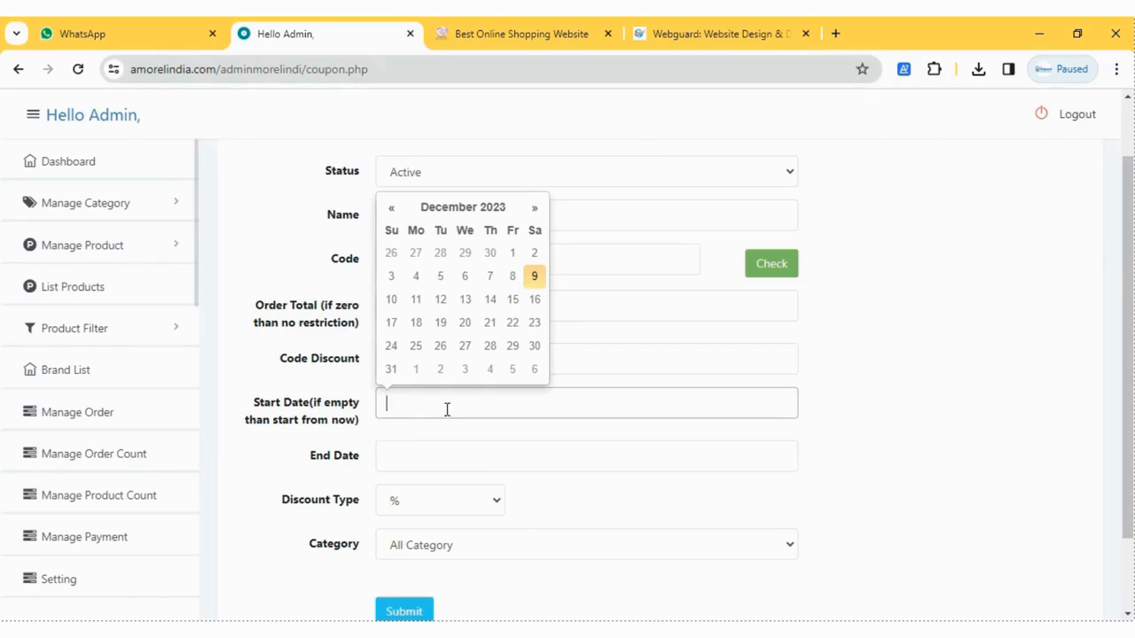
click(535, 278)
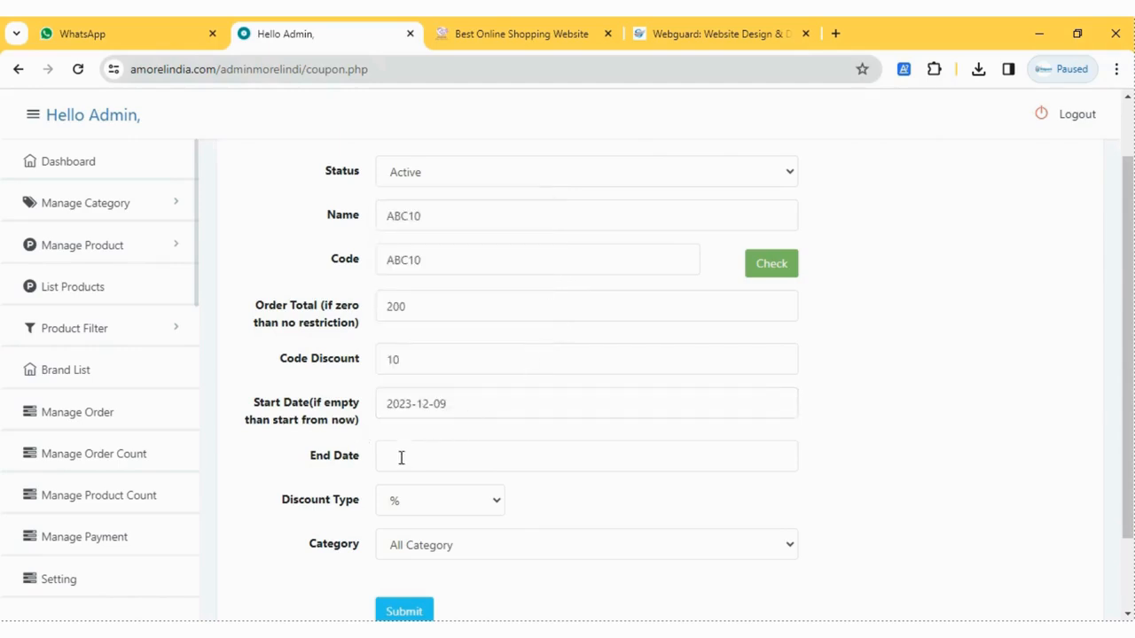
click(436, 456)
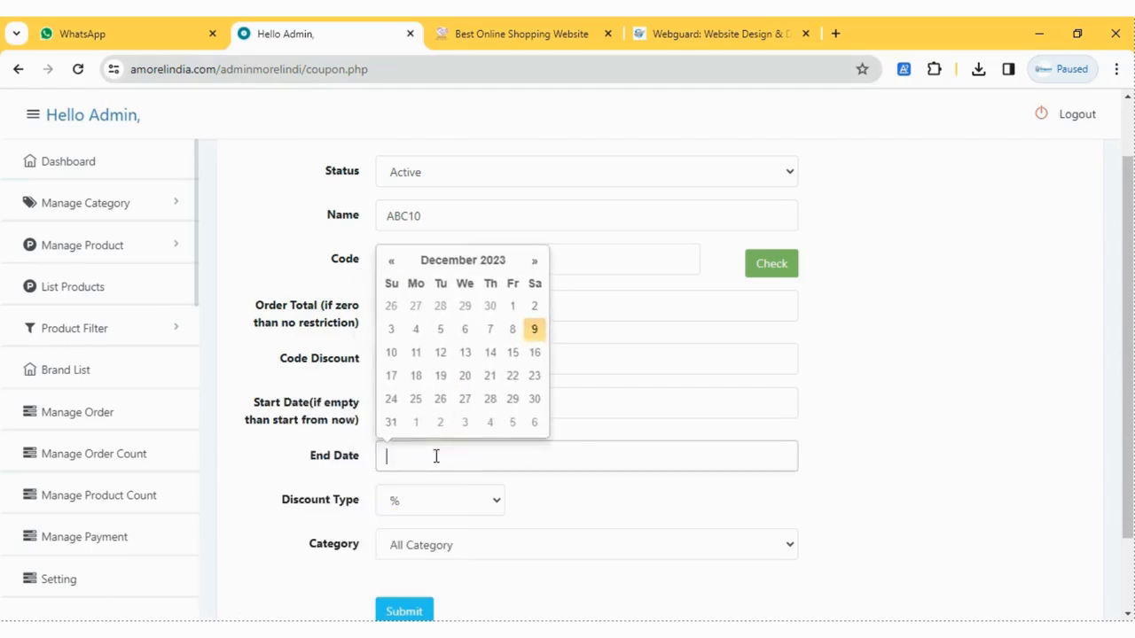
click(441, 353)
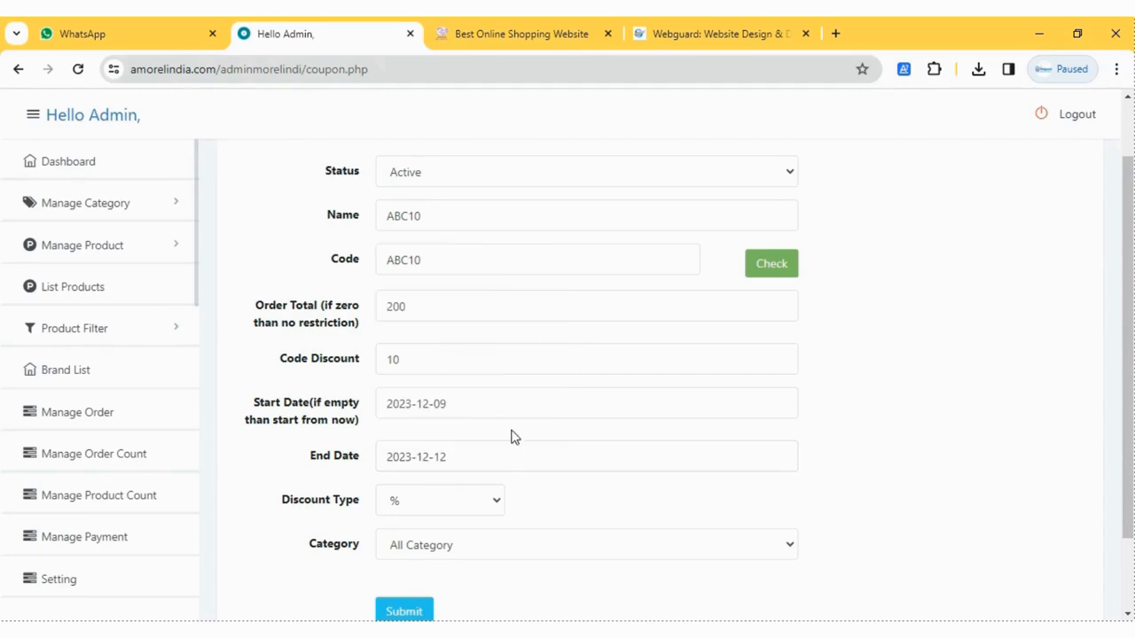
scroll(511, 435, down, 2)
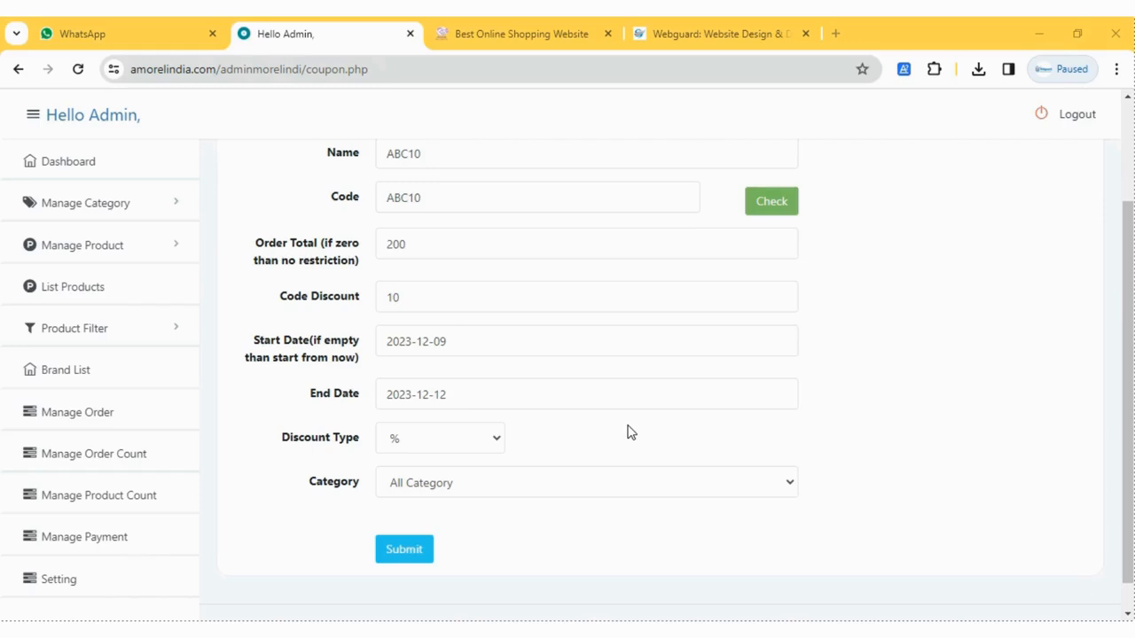
Step: Set the coupon's discount type to Fix
click(496, 446)
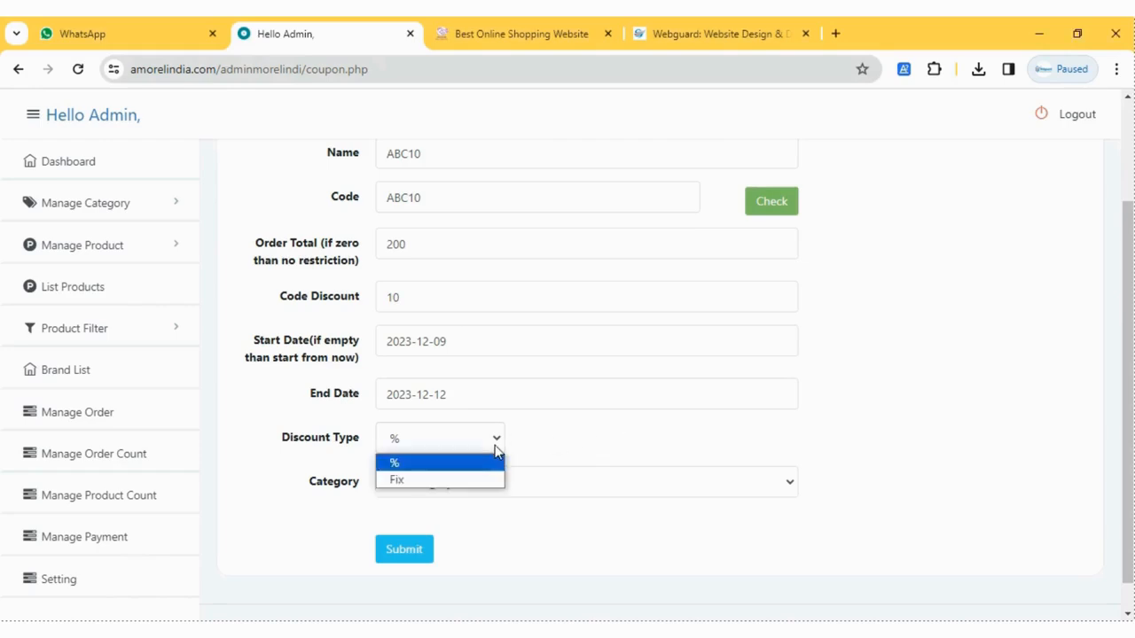
click(460, 481)
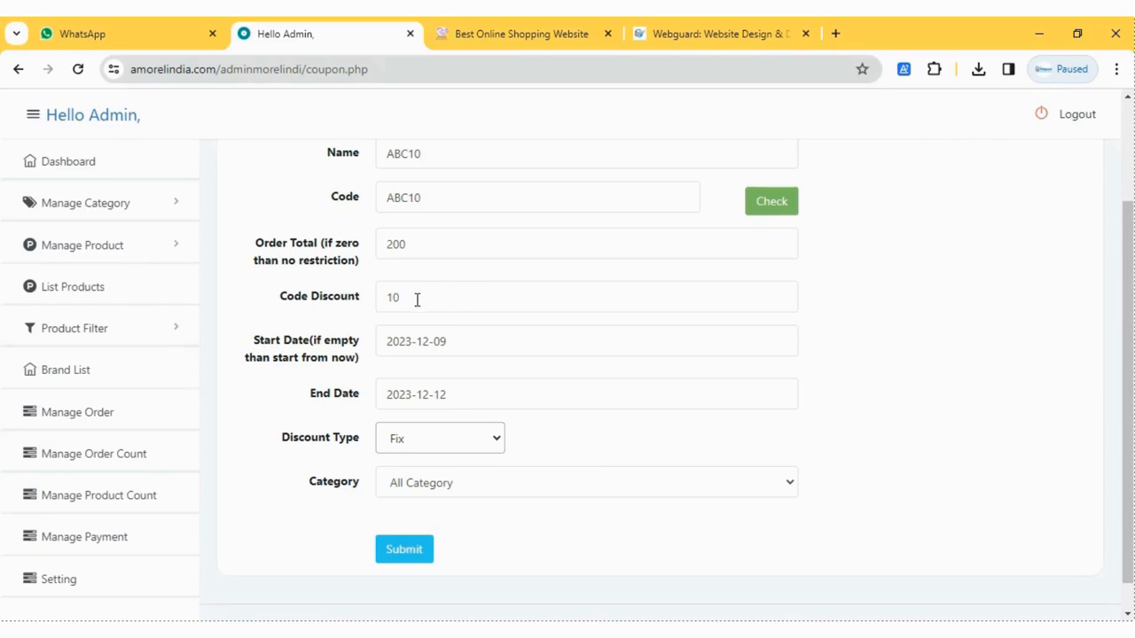
scroll(568, 252, up, 1)
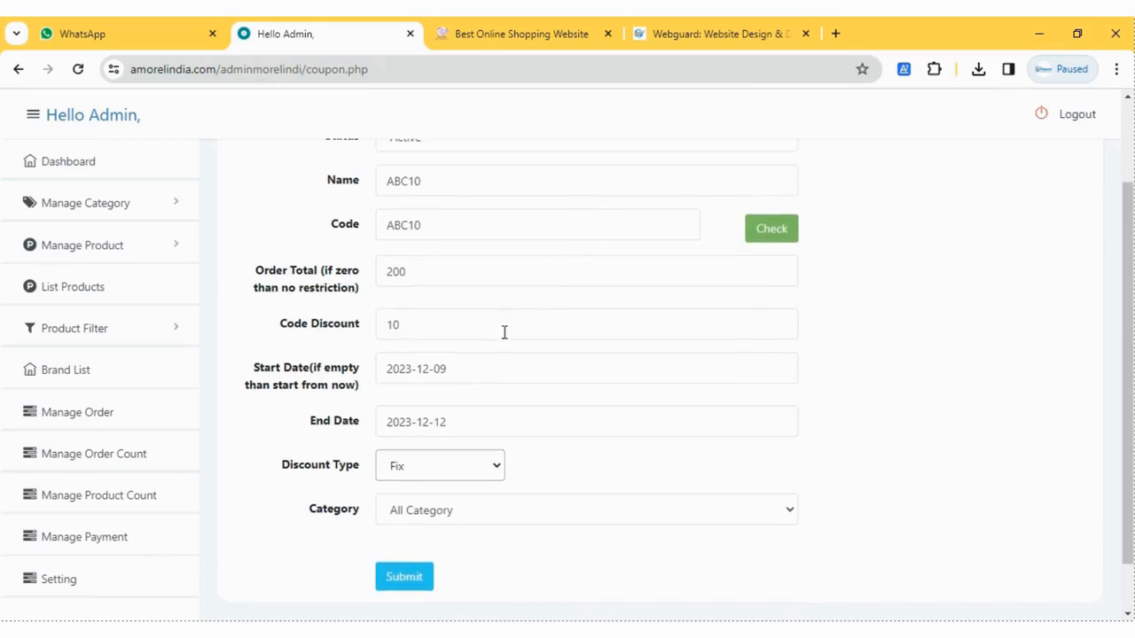
Step: Set the coupon's discount type to %, keep All Category as its category, and submit the coupon
click(474, 472)
click(444, 490)
click(454, 517)
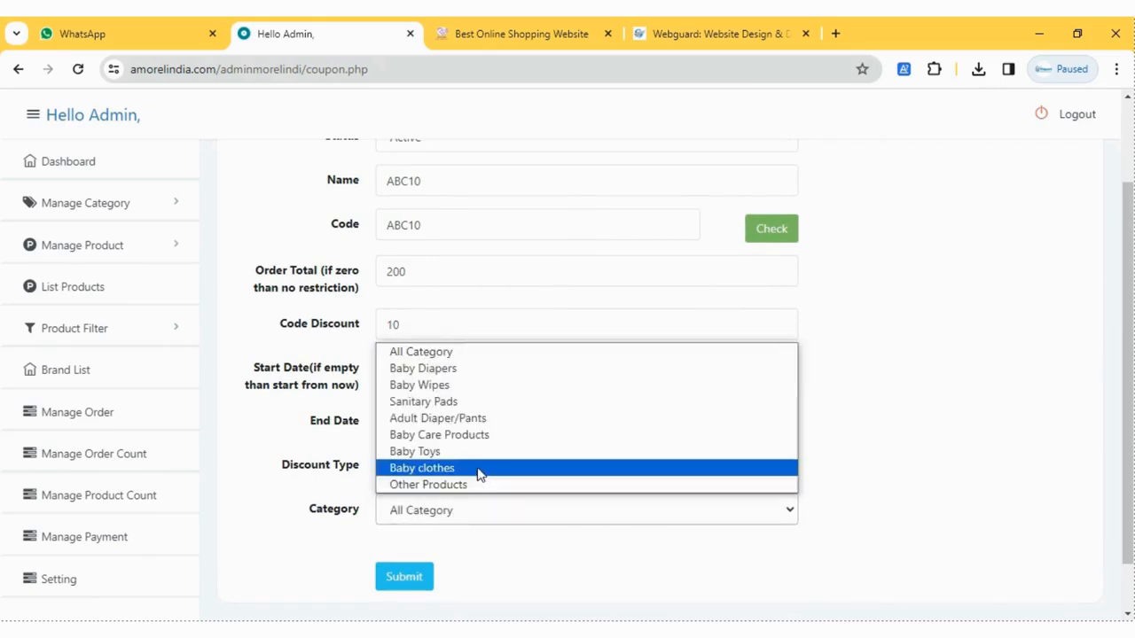
click(450, 357)
click(411, 585)
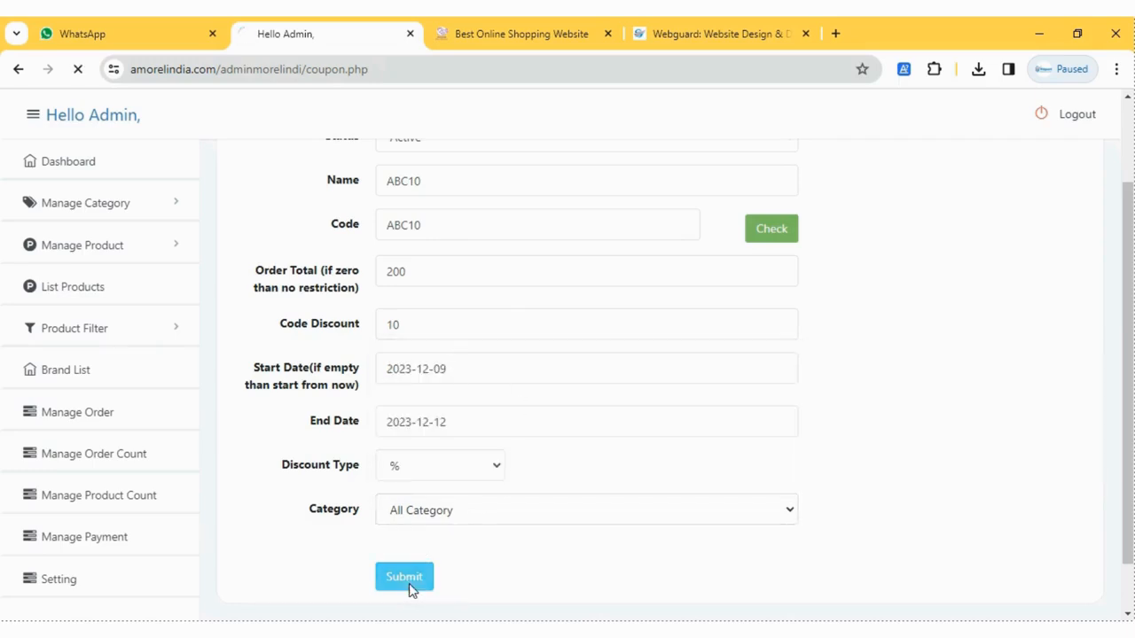
Step: Add the AVM Super Dry Economy Large Adult Diapers to the cart from its product page on the Amorel storefront
click(502, 37)
click(160, 130)
scroll(206, 225, down, 10)
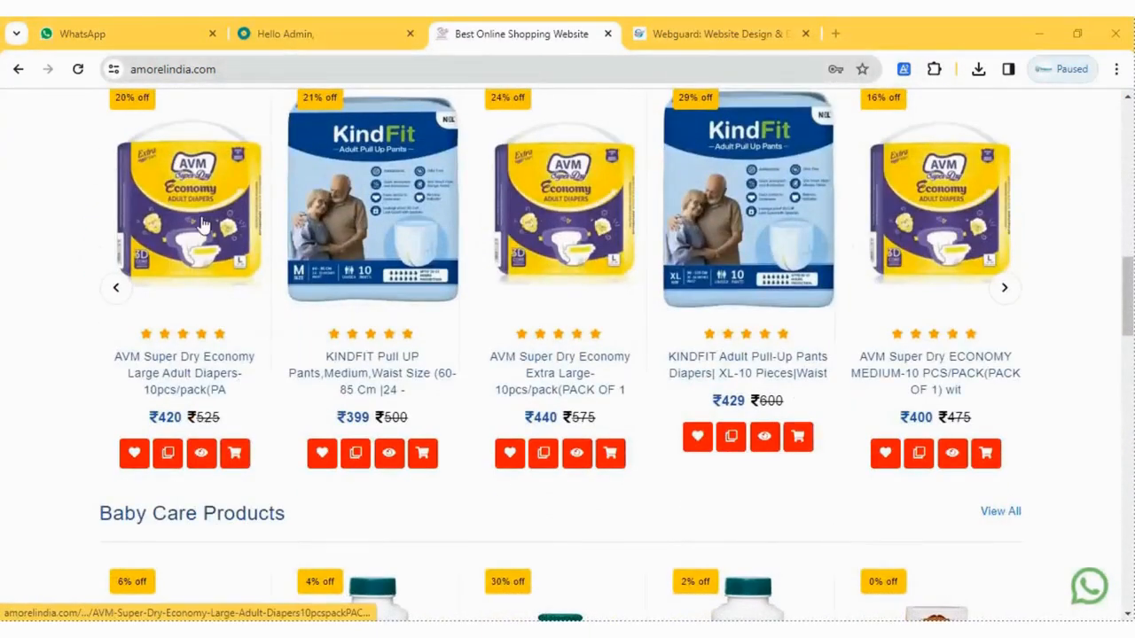
click(205, 226)
scroll(863, 413, down, 1)
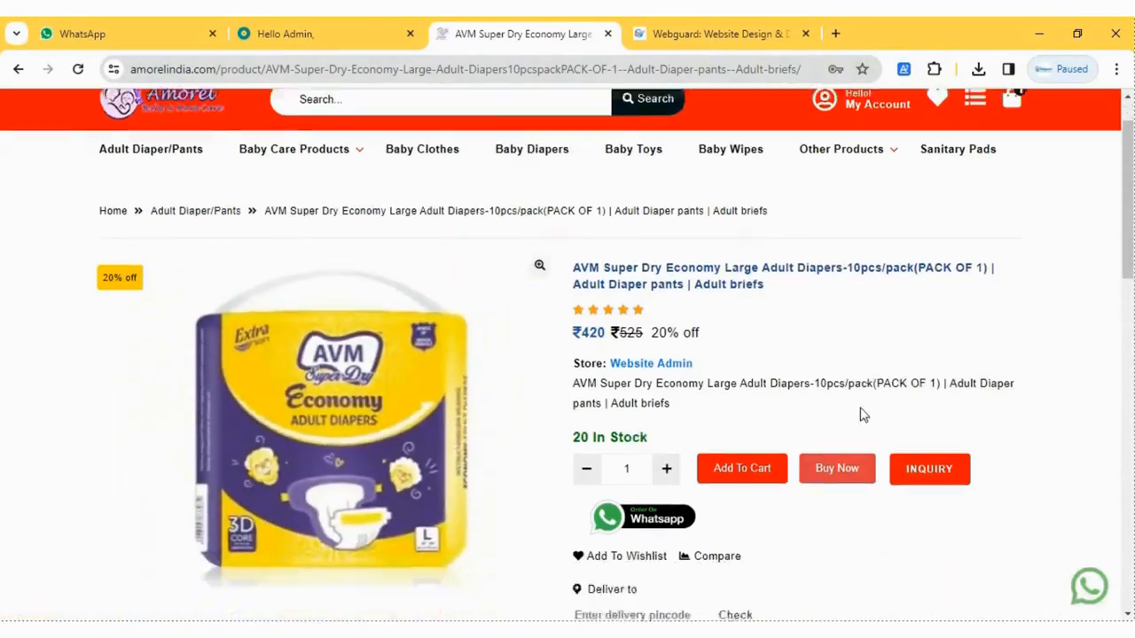
click(760, 436)
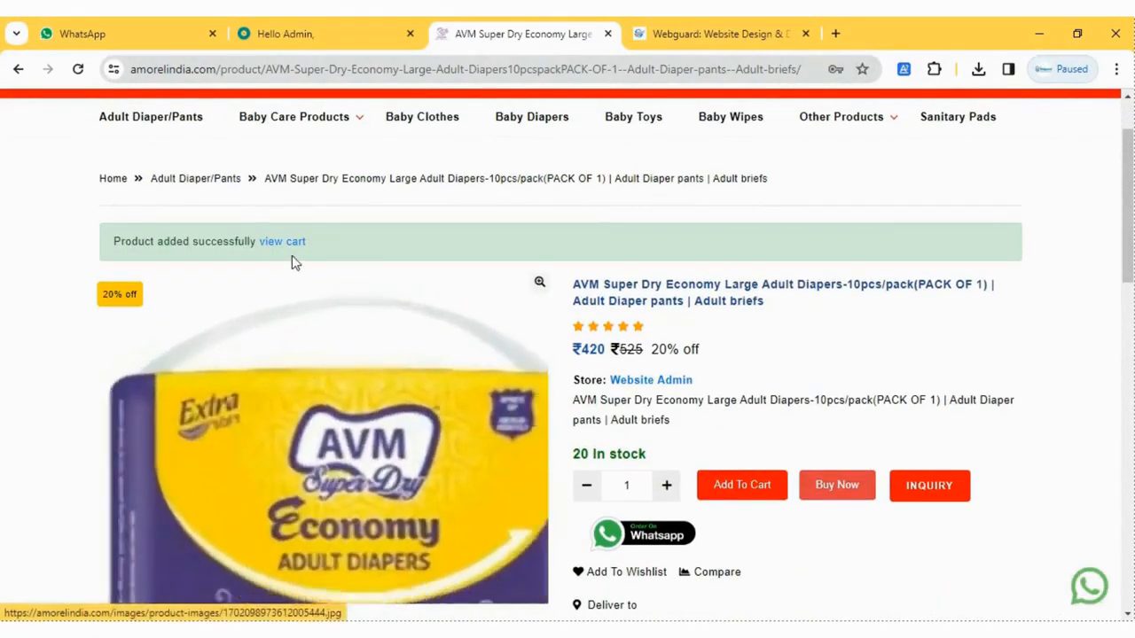
Step: View the cart and proceed to checkout, skipping the login
click(282, 242)
scroll(631, 300, down, 1)
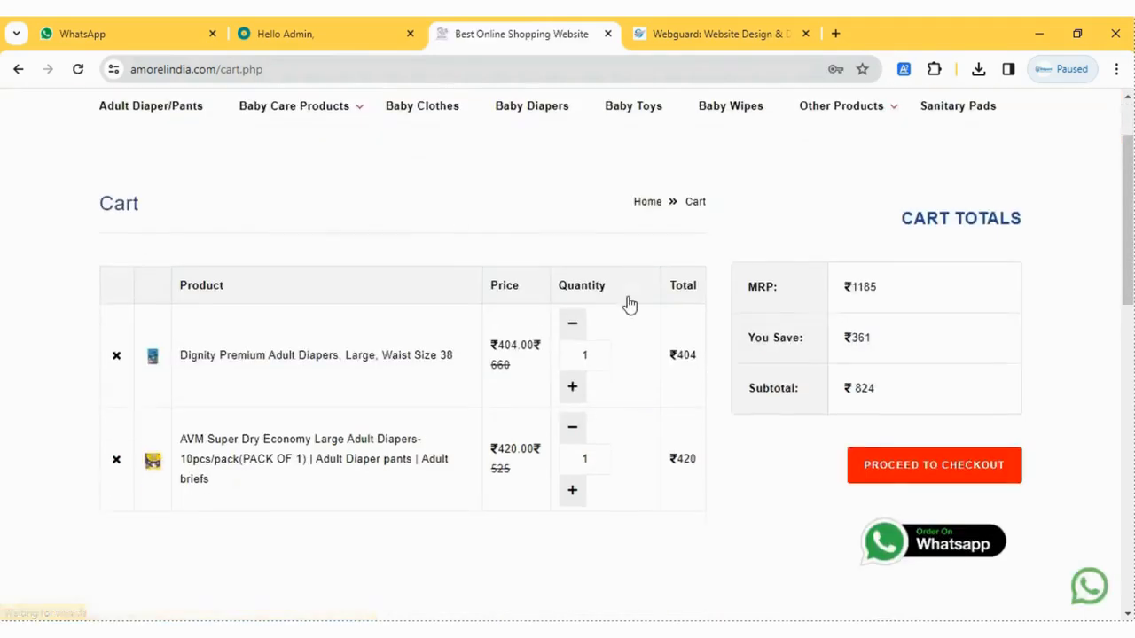
click(922, 467)
click(505, 268)
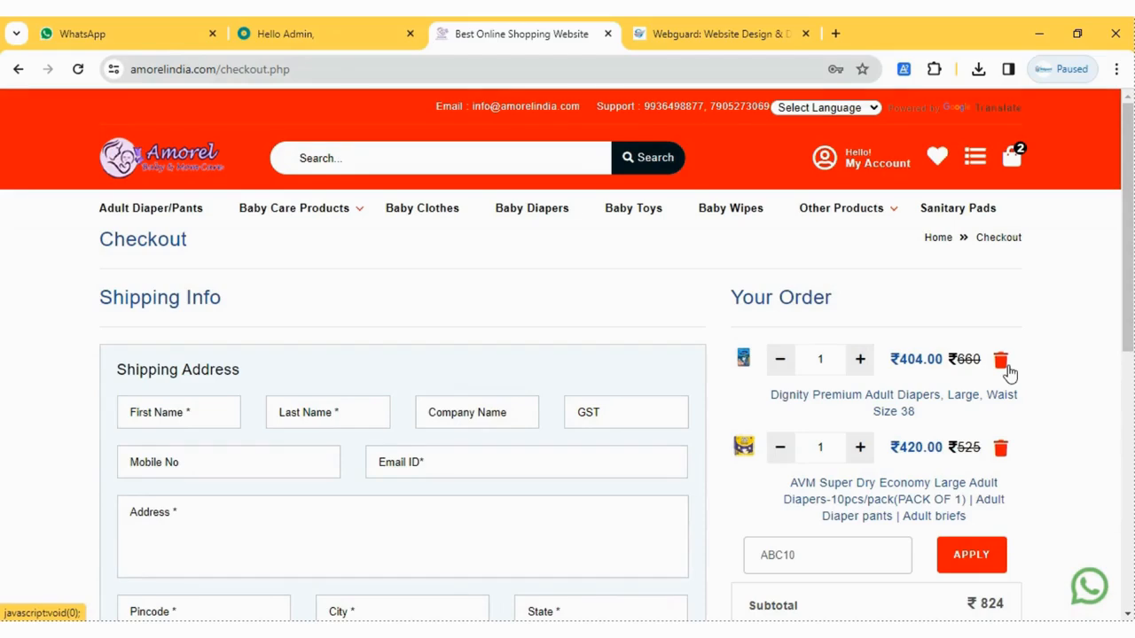
Step: Remove the Dignity Premium Adult Diapers from the checkout order without logging in and check the ABC10 coupon's discount
click(1001, 363)
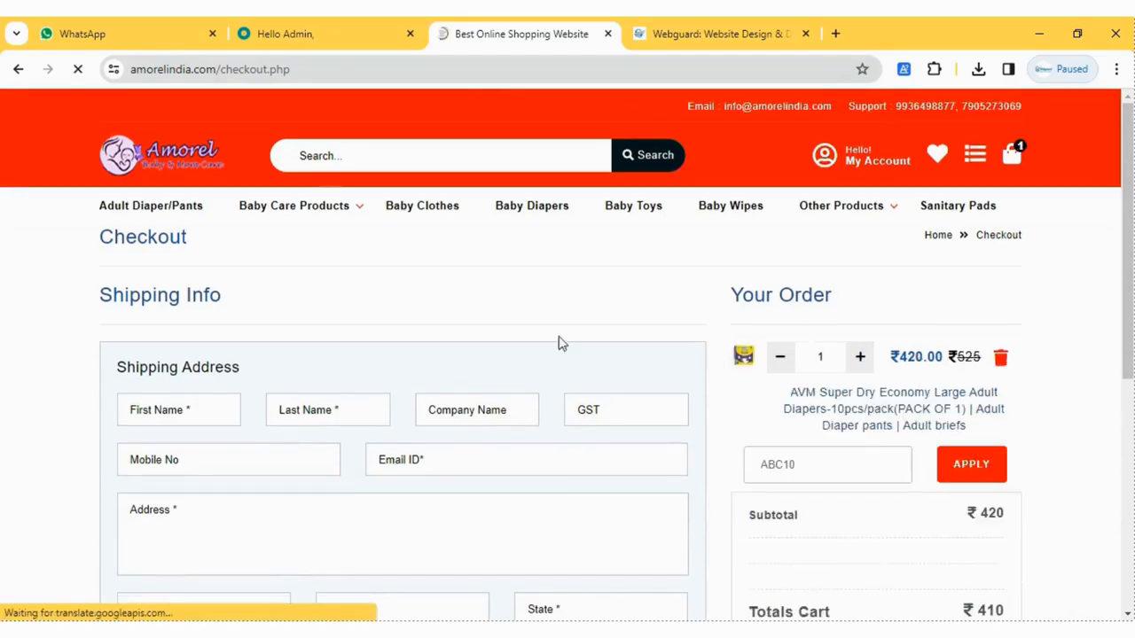
click(507, 286)
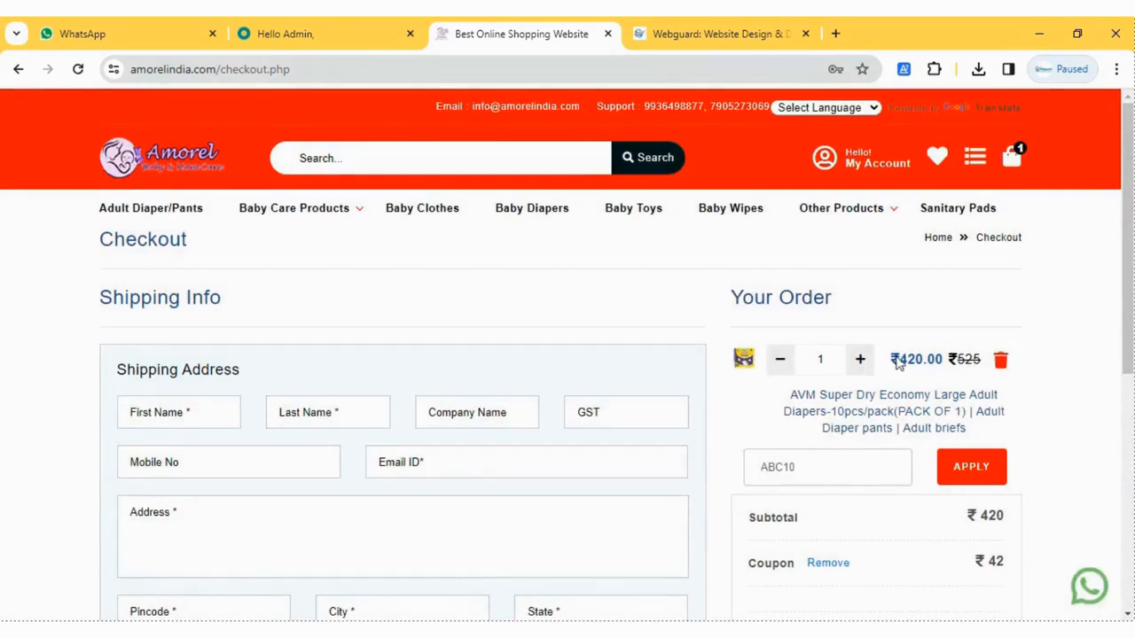
scroll(1007, 373, down, 1)
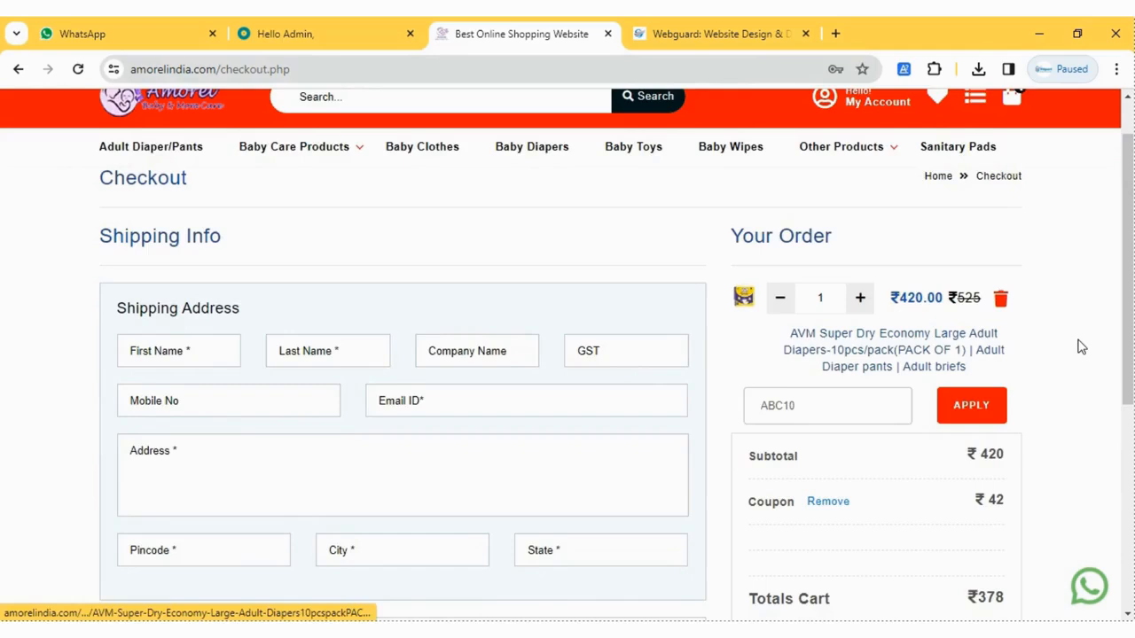
scroll(1081, 346, down, 1)
drag(829, 303, 743, 301)
click(806, 308)
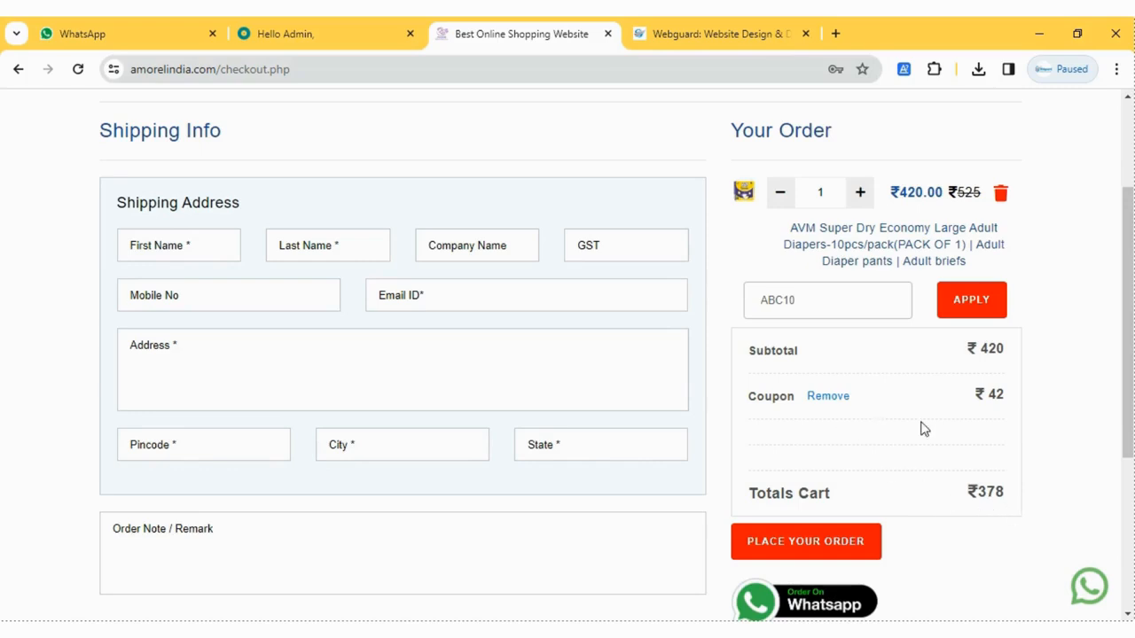
Step: Edit the ABC10 coupon from the admin panel's coupon list, setting its discount type to Fix, and submit it
click(345, 24)
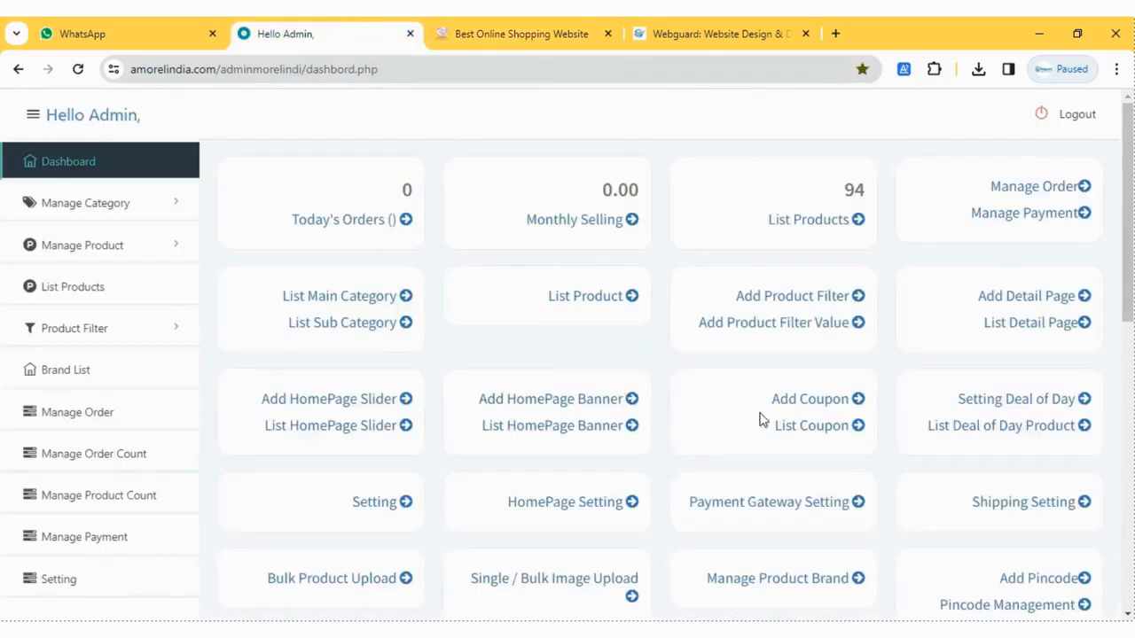
click(821, 429)
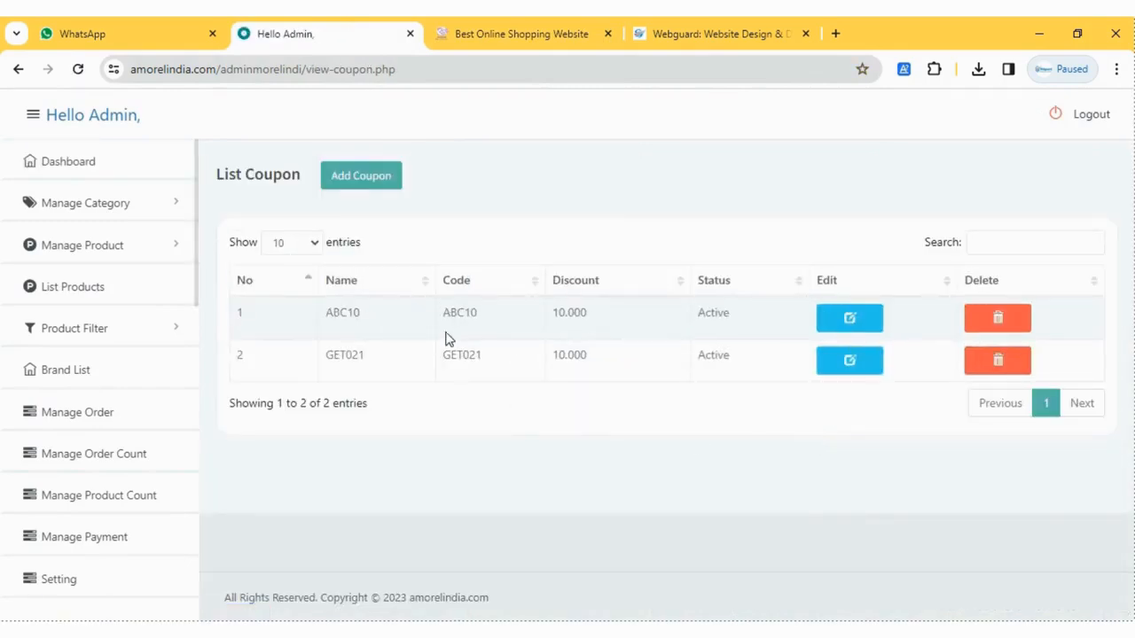
click(850, 319)
scroll(596, 408, down, 2)
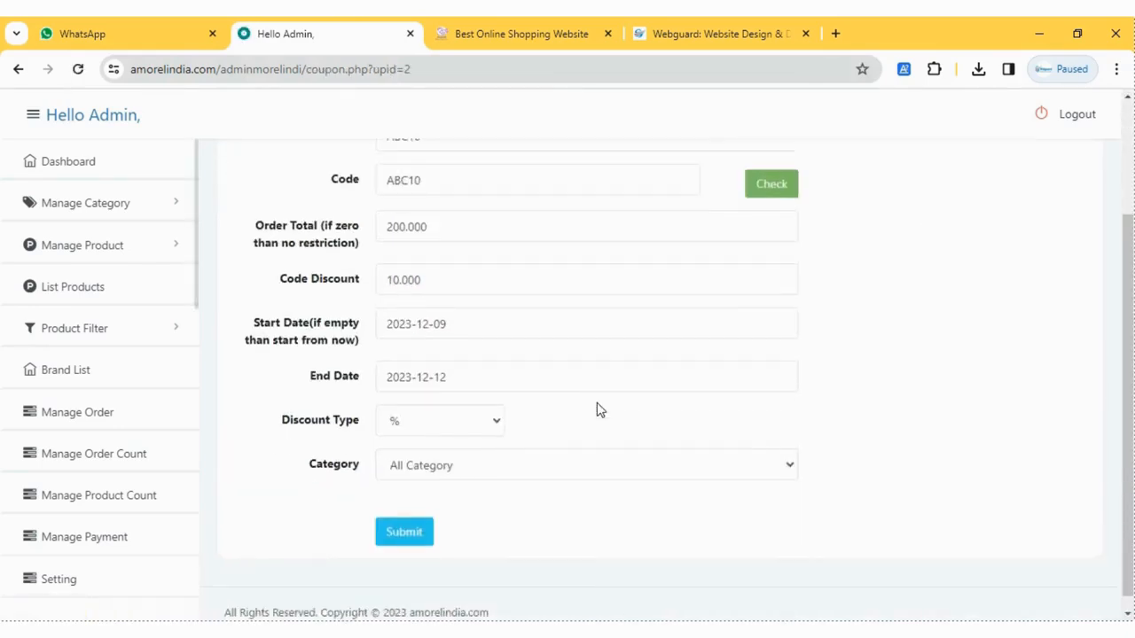
click(471, 408)
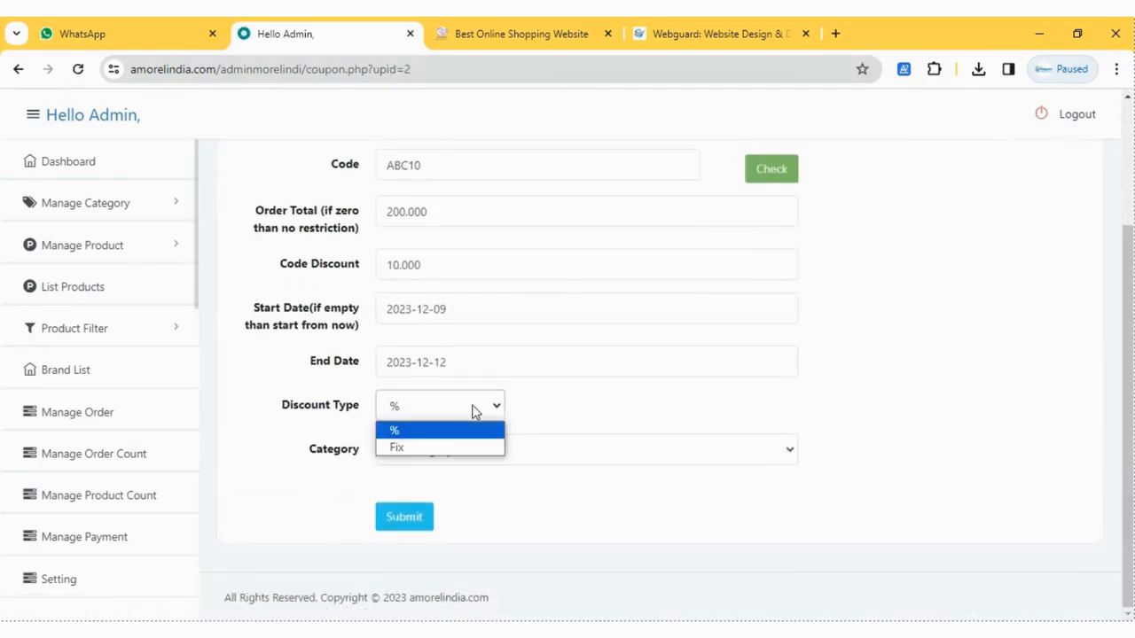
click(431, 448)
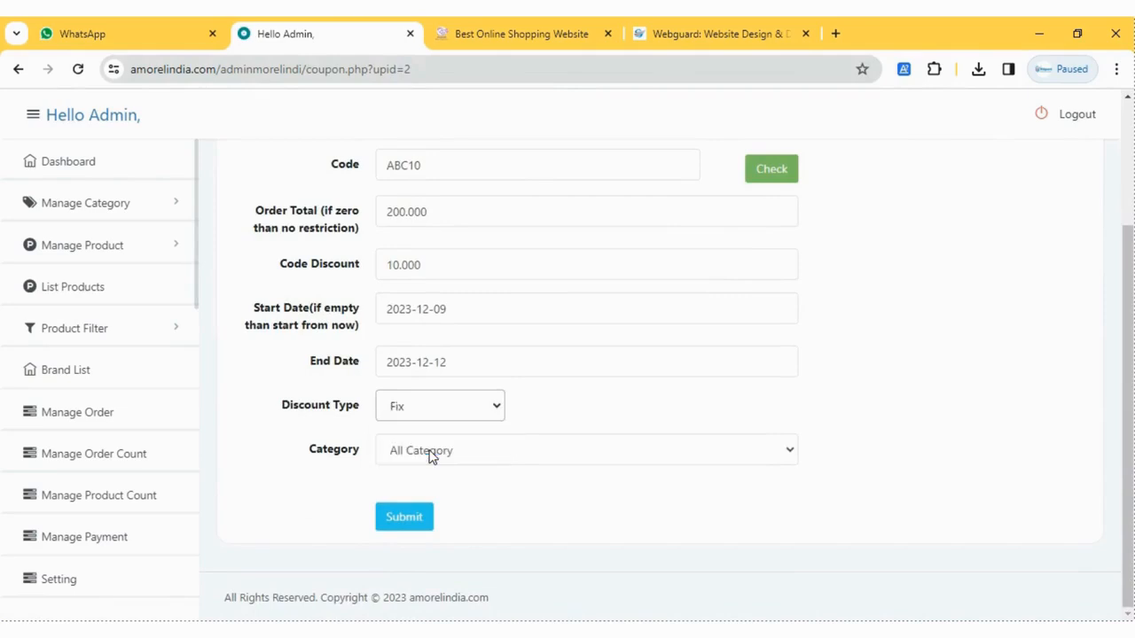
click(408, 523)
Step: Reload the storefront's checkout page without logging in and check the coupon discount and cart total in the order summary
click(567, 32)
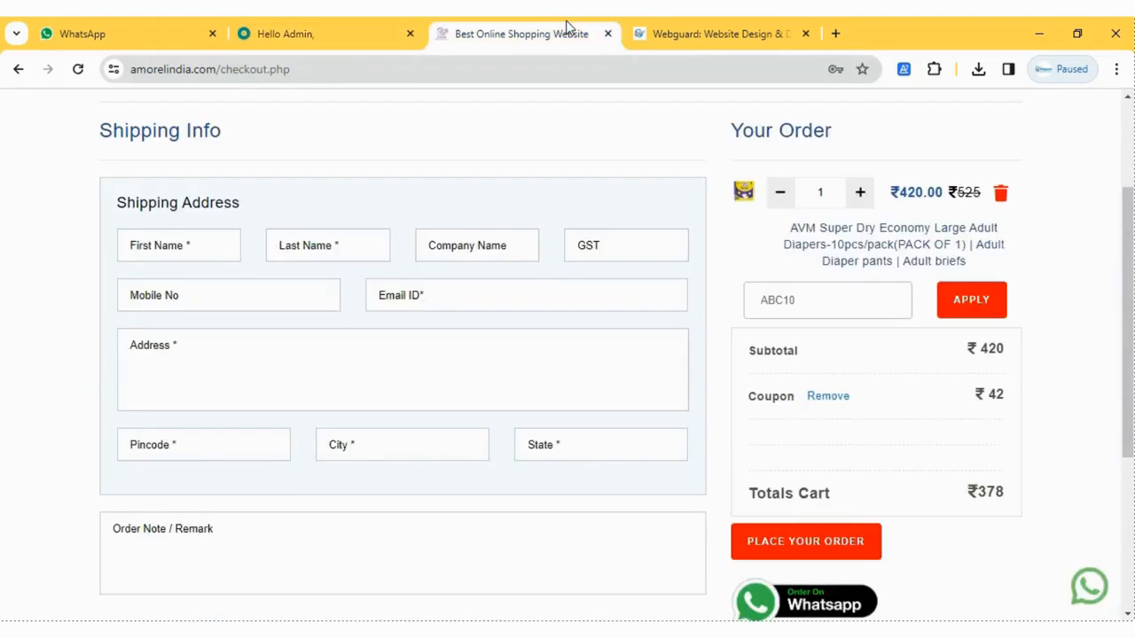
click(78, 69)
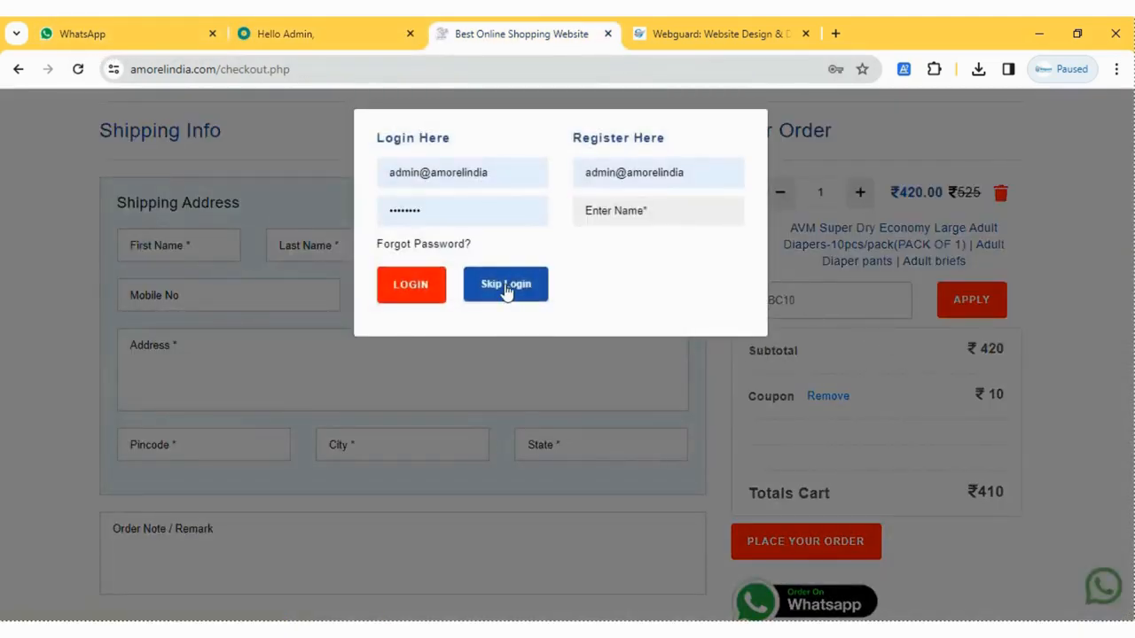
click(505, 287)
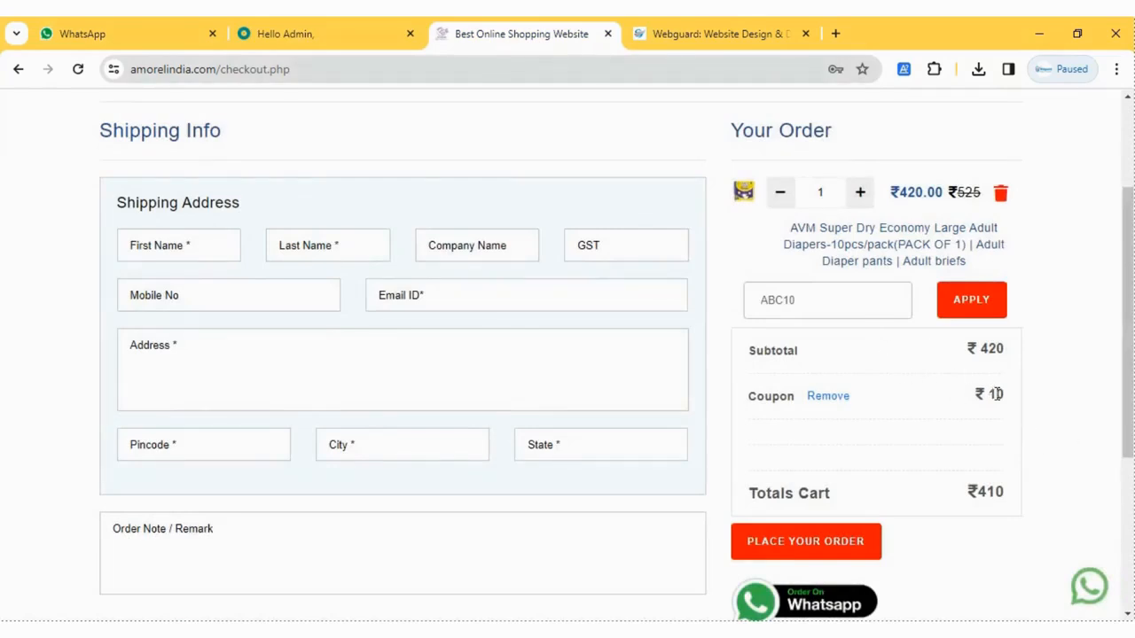
drag(988, 396, 1006, 402)
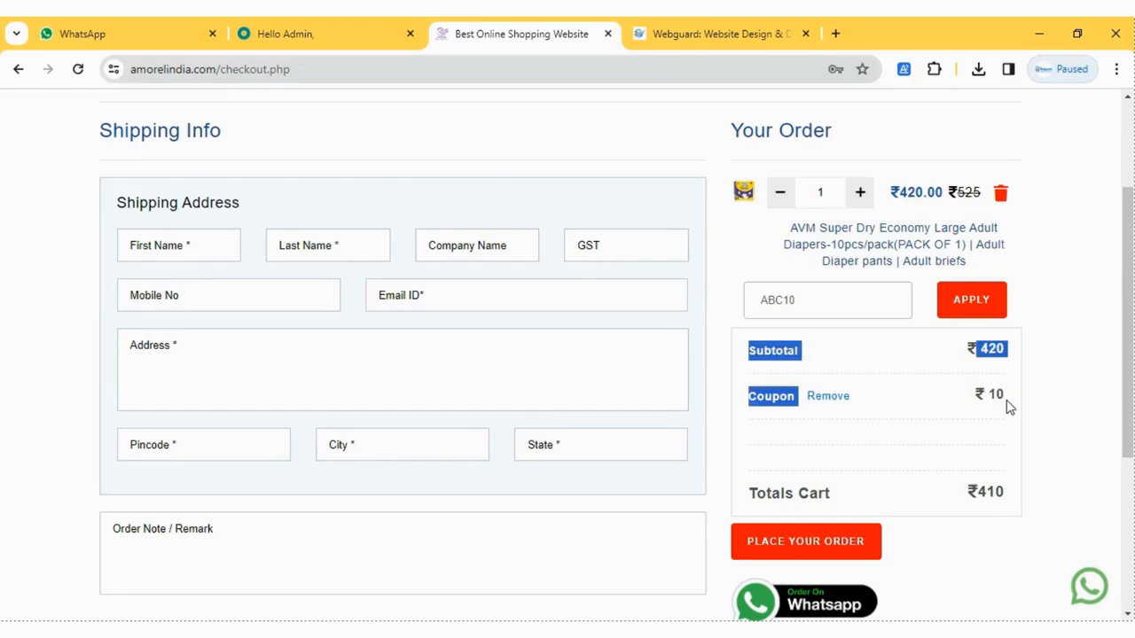
double_click(1006, 401)
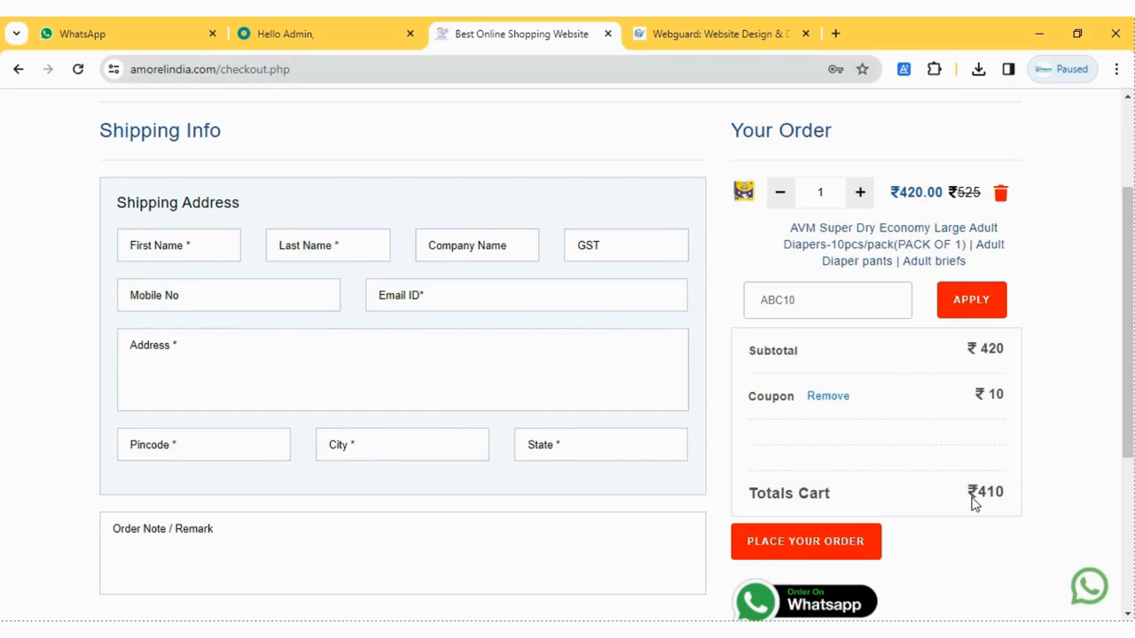
shift+click(1018, 504)
click(1017, 503)
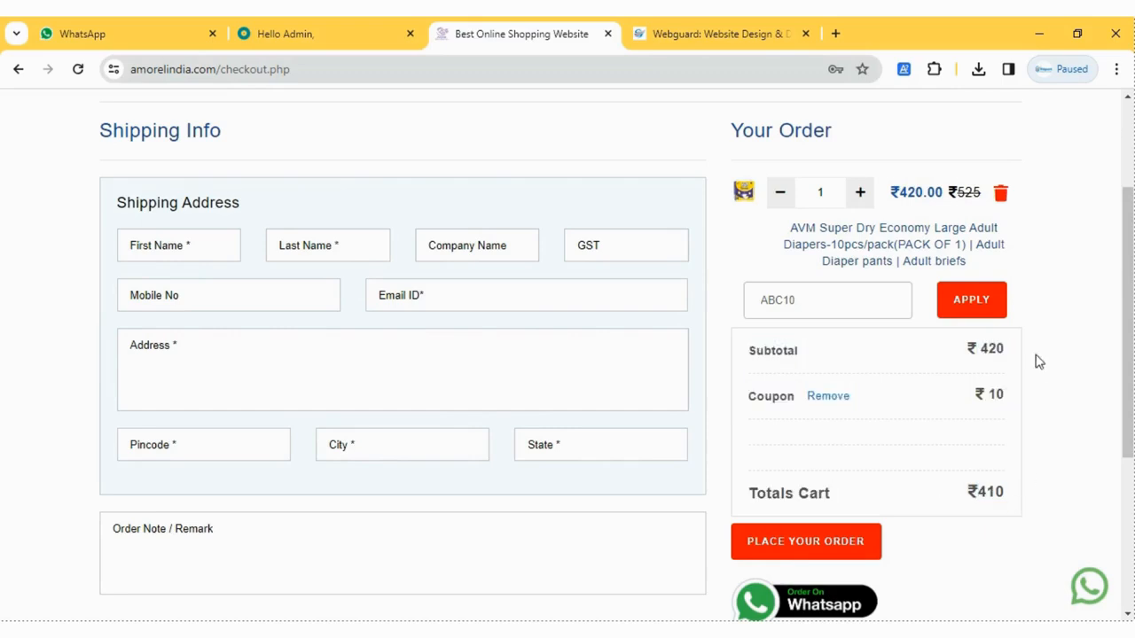